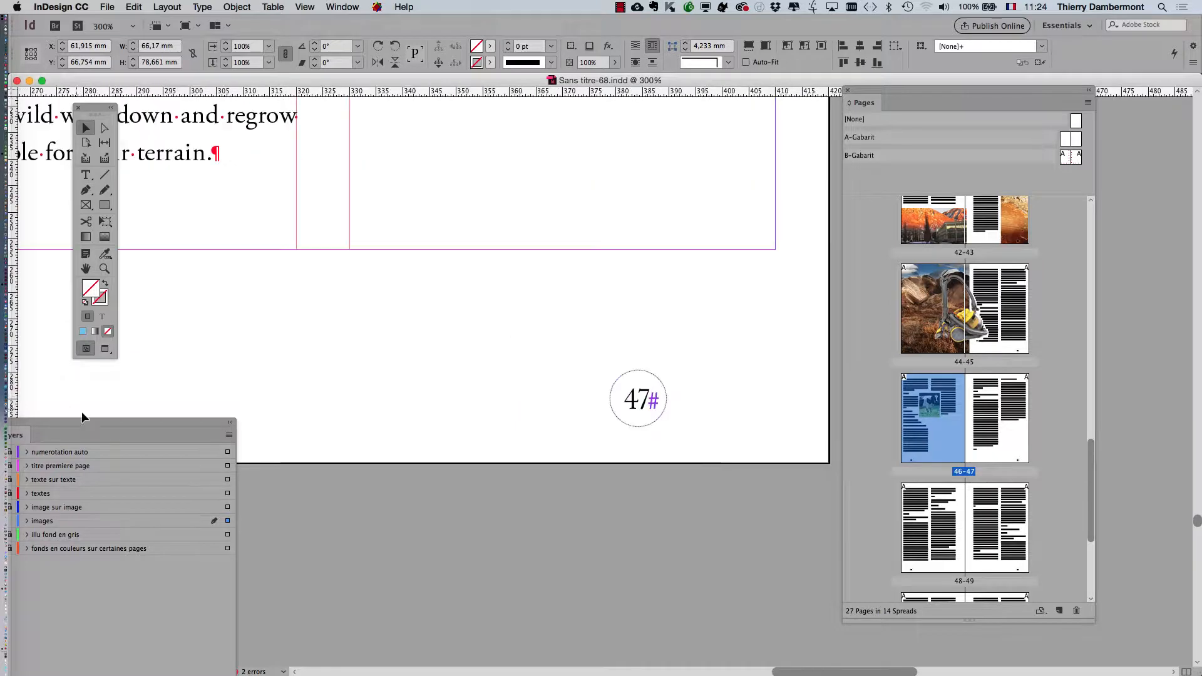
- Target the images layer and choose the Rectangle Frame tool for adding a picture placeholder
{"action": "left_click_drag", "start_coordinate": [129, 424], "coordinate": [408, 209]}
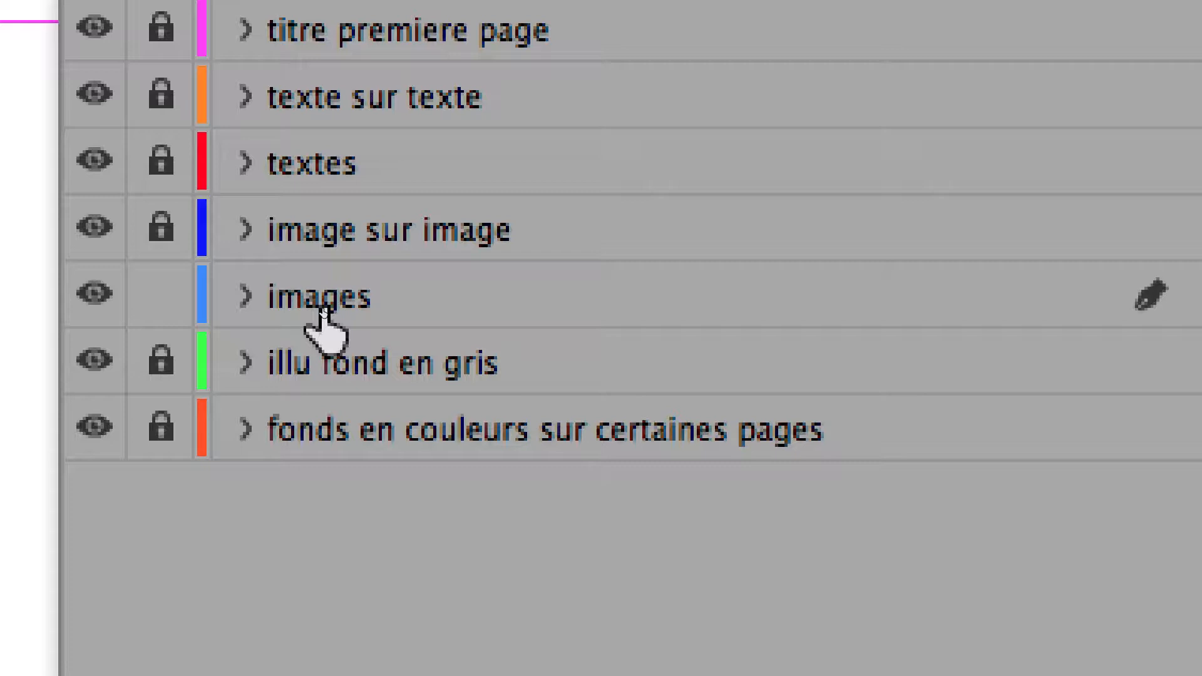
{"action": "left_click", "coordinate": [323, 316]}
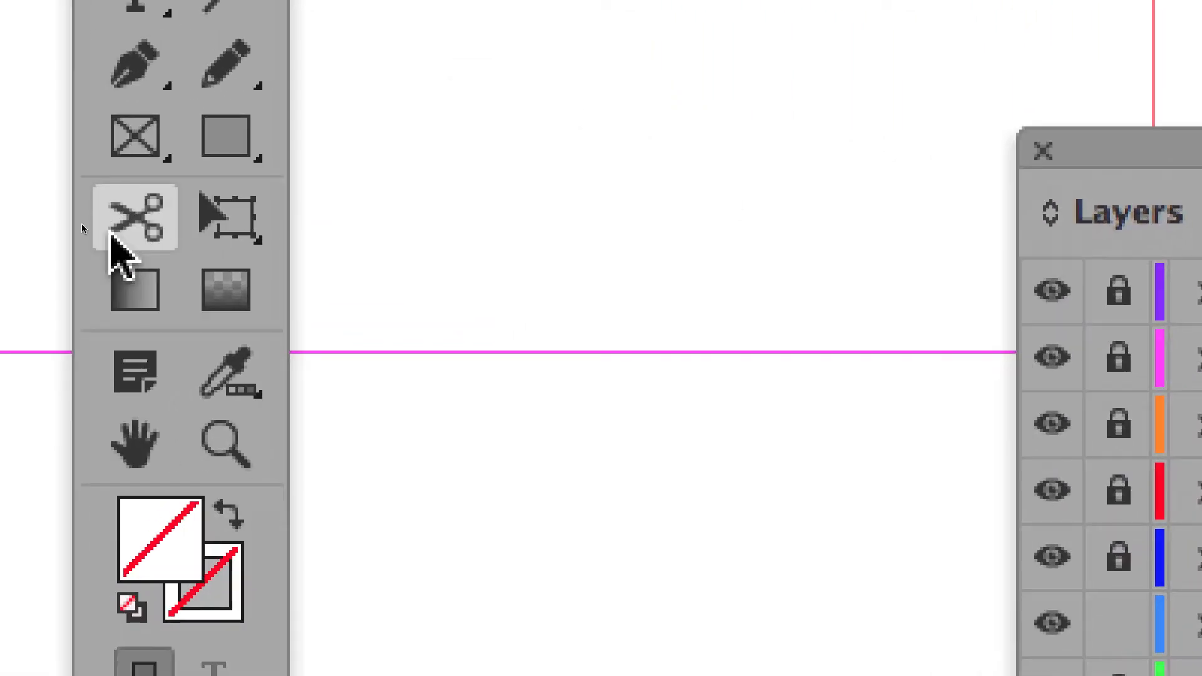
{"action": "left_click", "coordinate": [100, 222]}
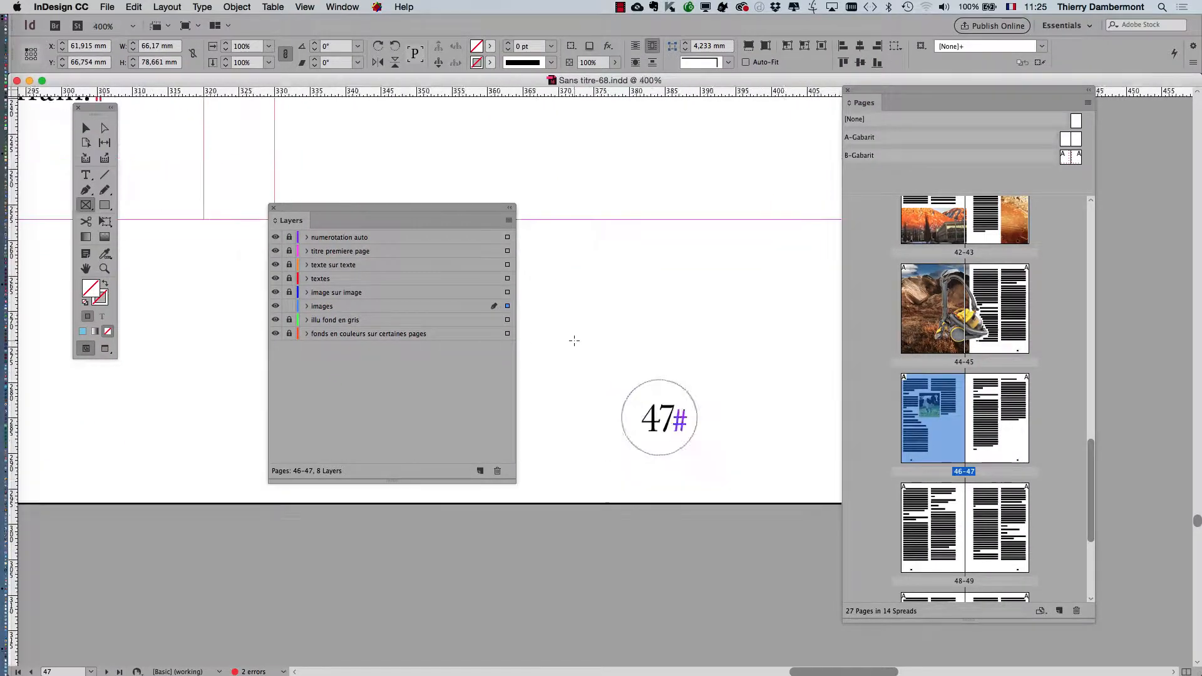
{"action": "scroll", "coordinate": [574, 340], "scroll_direction": "down", "scroll_amount": 5}
{"action": "left_click_drag", "start_coordinate": [432, 227], "coordinate": [265, 444]}
{"action": "scroll", "coordinate": [499, 370], "scroll_direction": "up", "scroll_amount": 5}
{"action": "left_click_drag", "start_coordinate": [401, 254], "coordinate": [575, 432]}
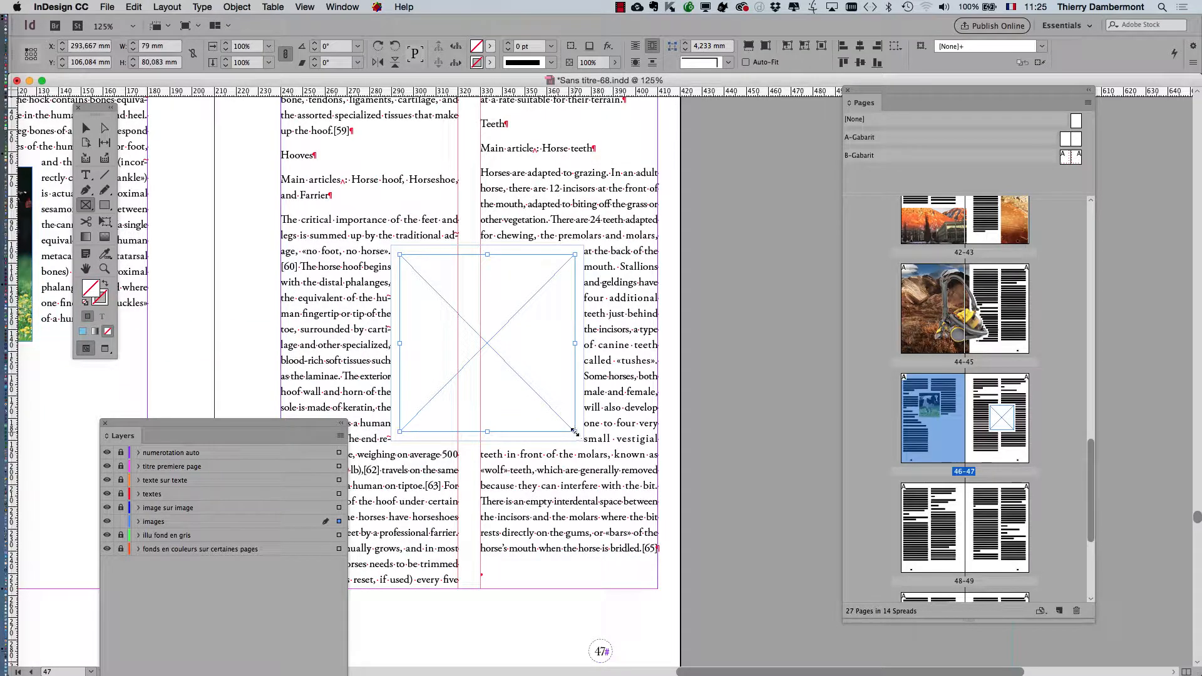
{"action": "key", "text": "super+z"}
- On the images layer, draw a rectangular placeholder frame about 99 x 114 mm across both text columns of page 47
{"action": "left_click_drag", "start_coordinate": [285, 443], "coordinate": [346, 198]}
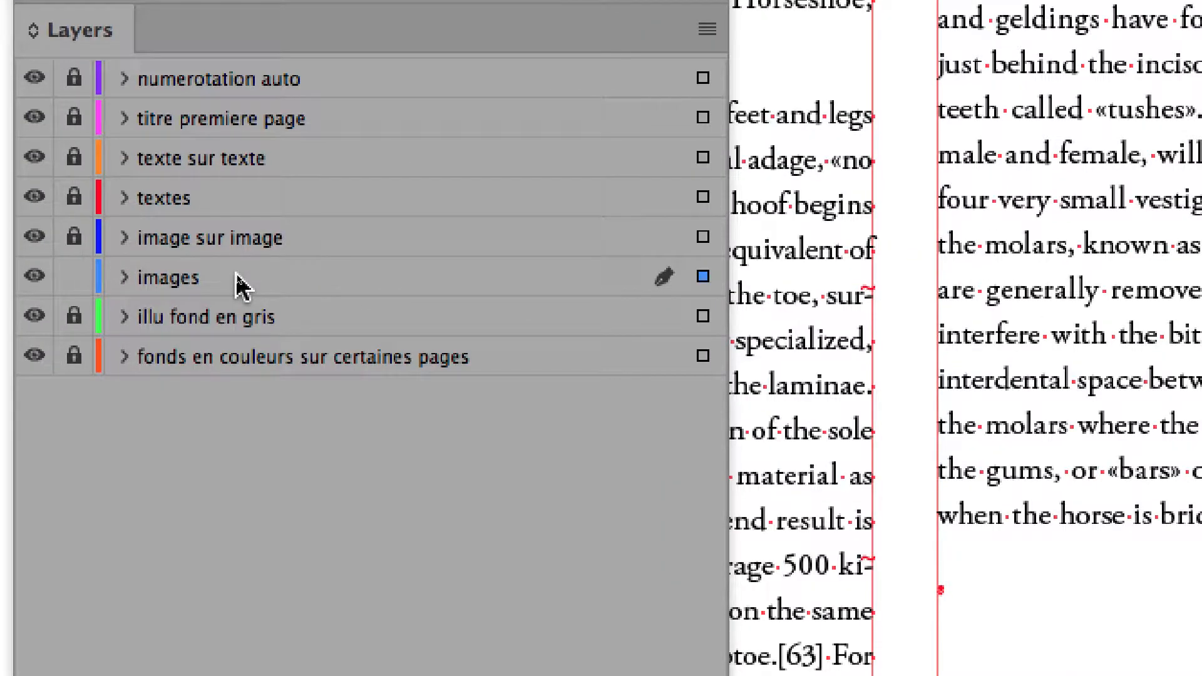
{"action": "left_click", "coordinate": [238, 277]}
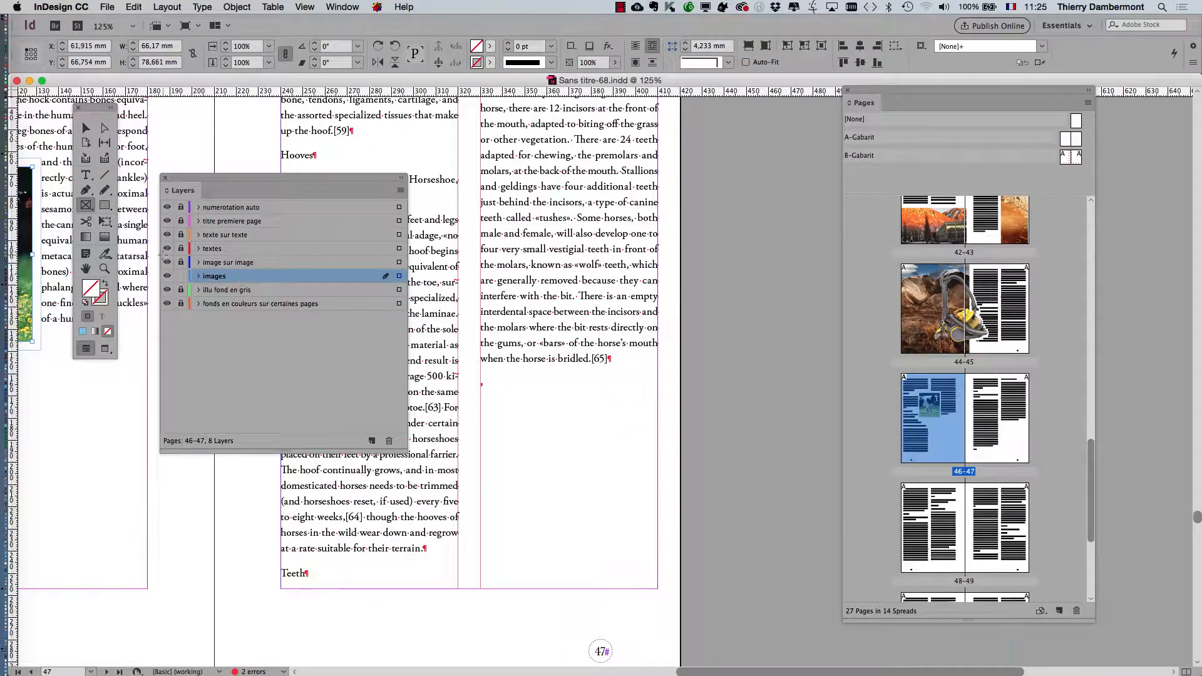
{"action": "left_click_drag", "start_coordinate": [200, 176], "coordinate": [745, 177]}
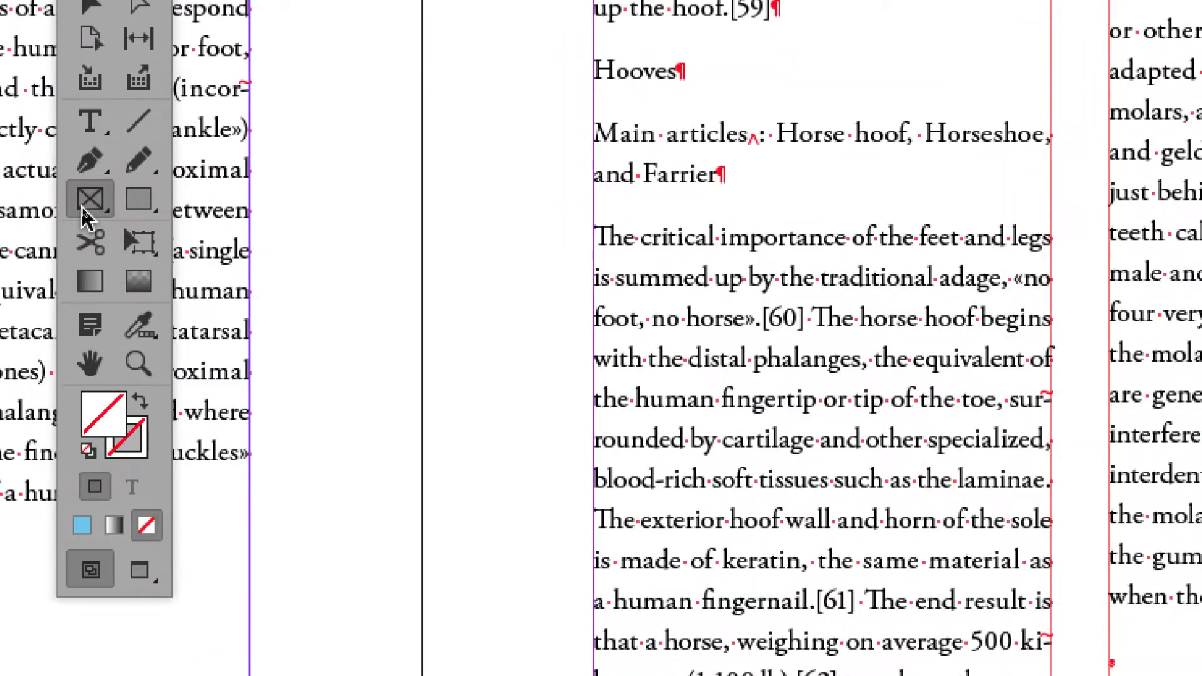
{"action": "left_click", "coordinate": [87, 216]}
{"action": "left_click_drag", "start_coordinate": [369, 181], "coordinate": [589, 435]}
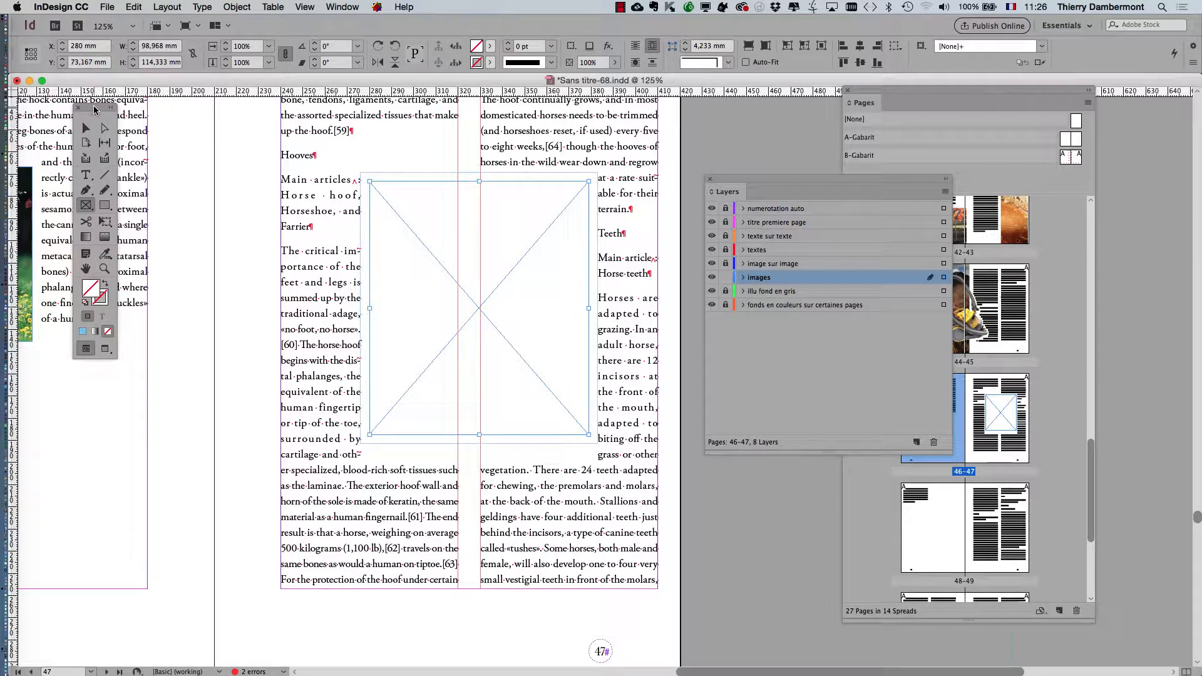
{"action": "left_click_drag", "start_coordinate": [94, 109], "coordinate": [96, 128]}
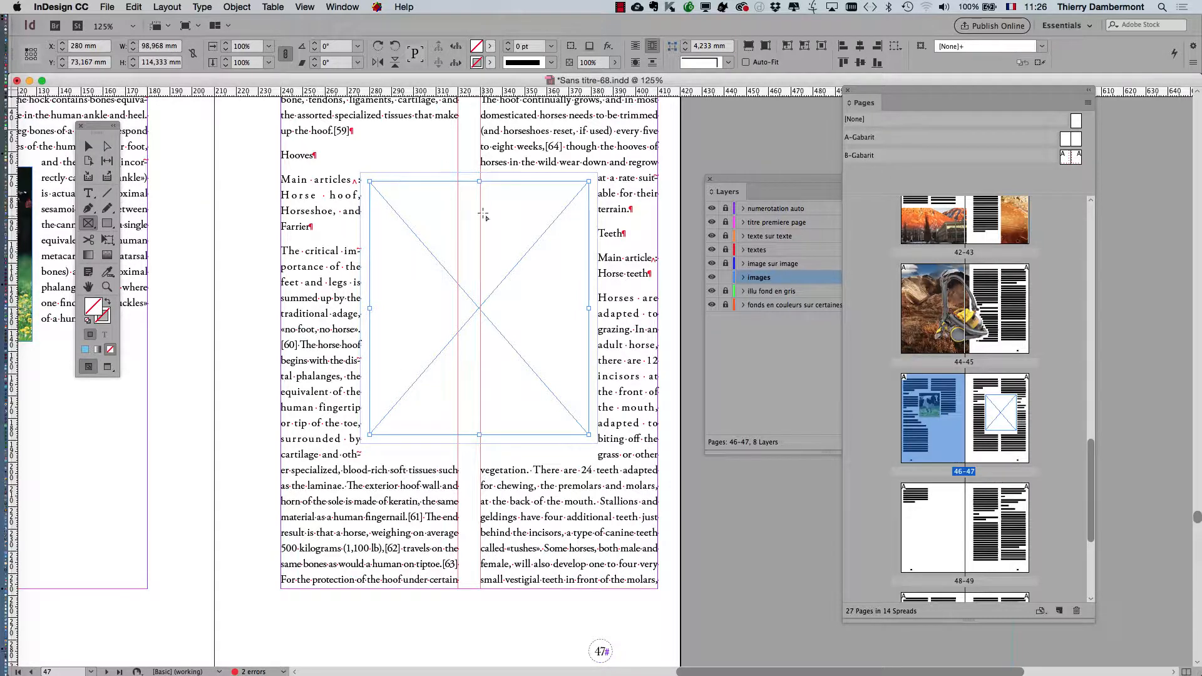
{"action": "key", "text": "v"}
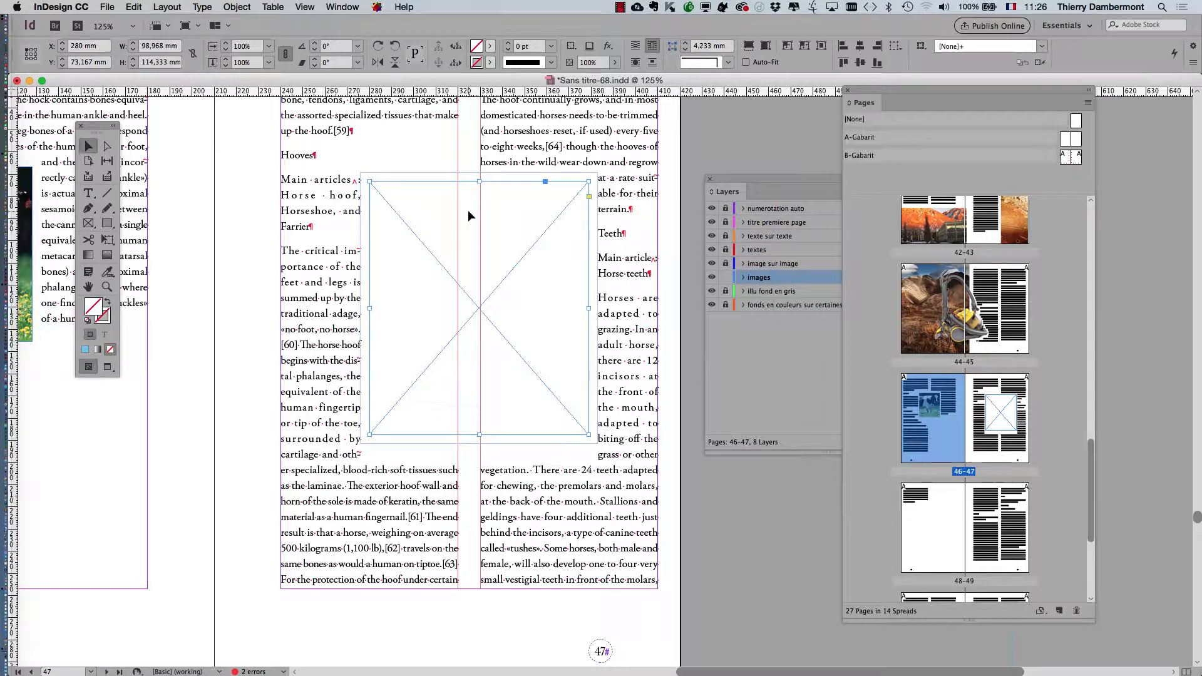
{"action": "left_click", "coordinate": [230, 7]}
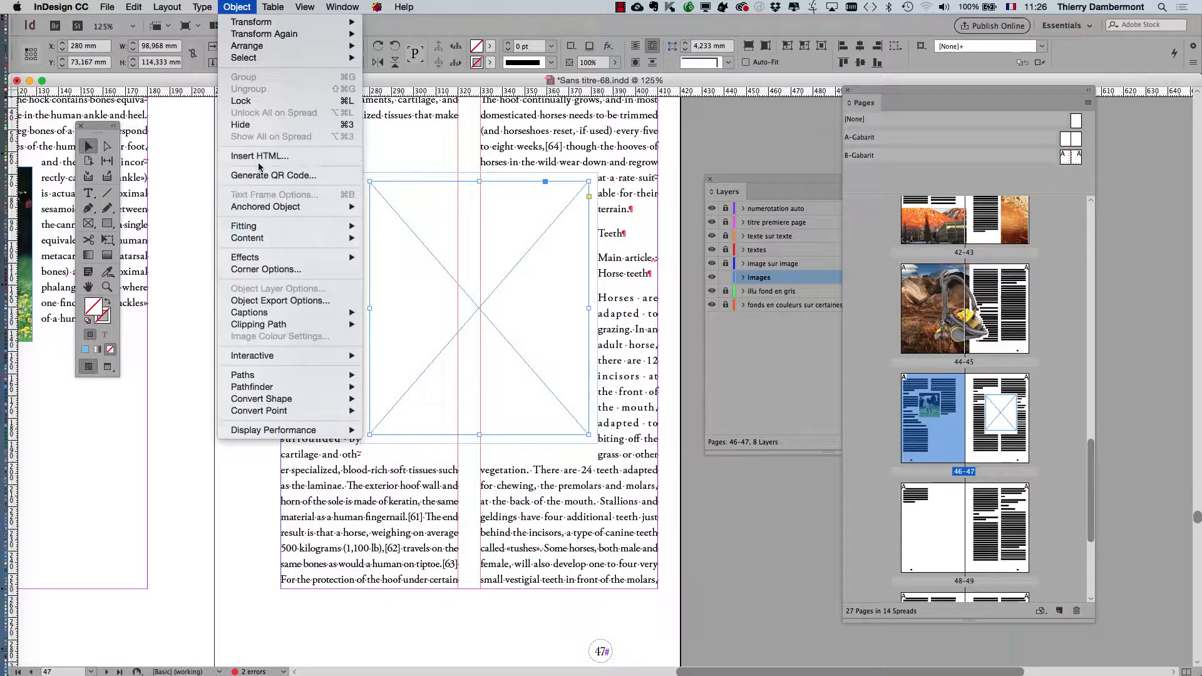
{"action": "mouse_move", "coordinate": [263, 230]}
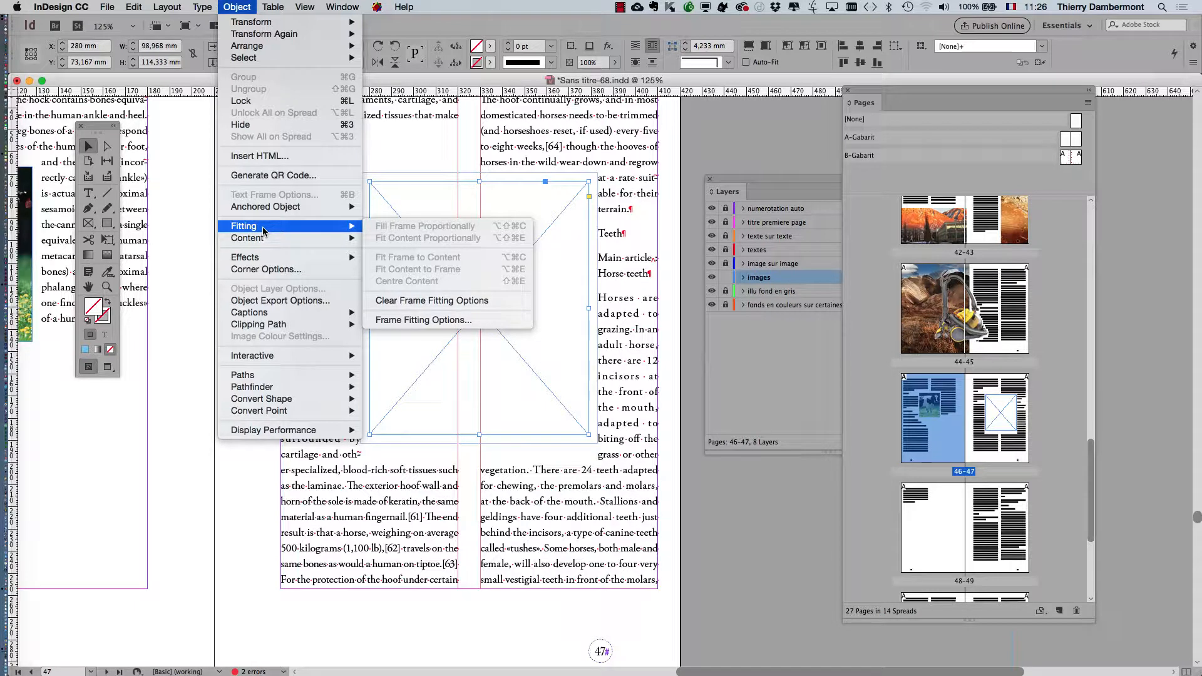
{"action": "left_click", "coordinate": [687, 121]}
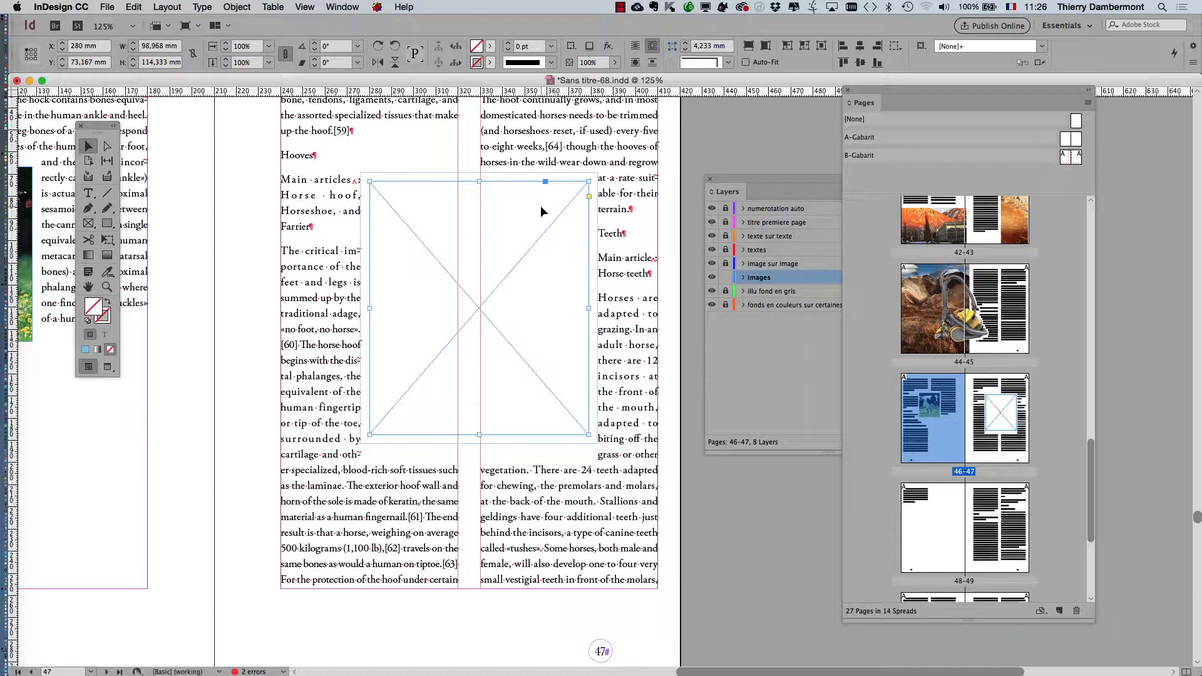
{"action": "scroll", "coordinate": [539, 205], "scroll_direction": "right", "scroll_amount": 5}
{"action": "scroll", "coordinate": [539, 205], "scroll_direction": "down", "scroll_amount": 2}
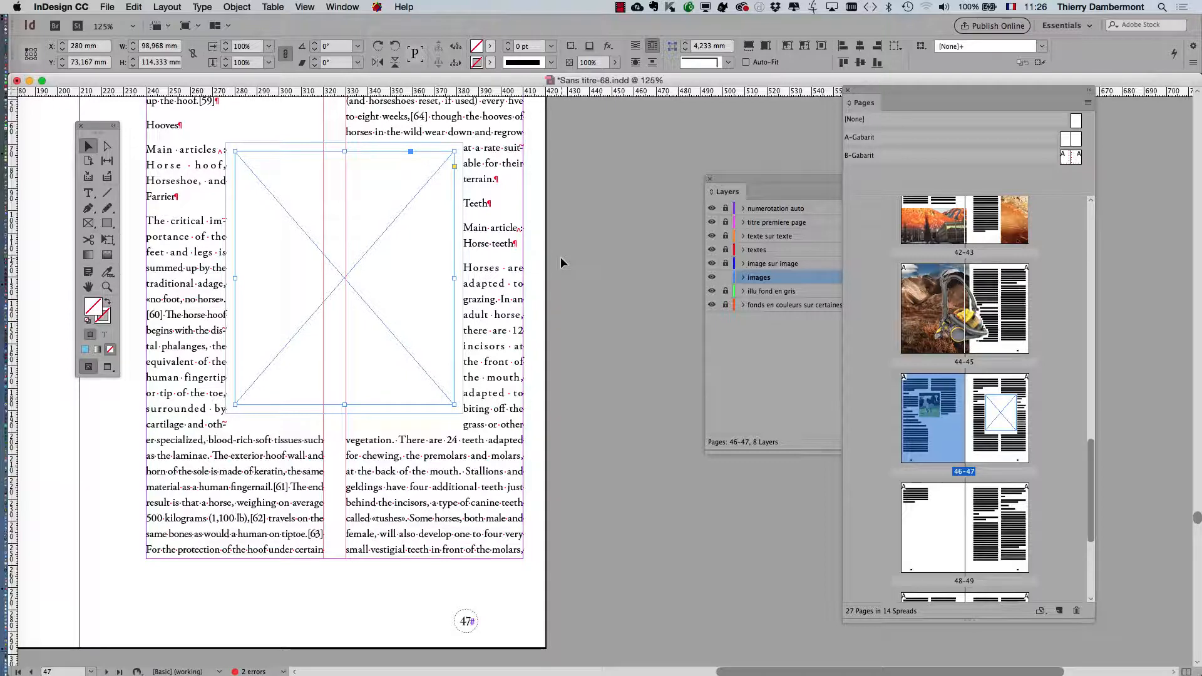
{"action": "left_click", "coordinate": [348, 8]}
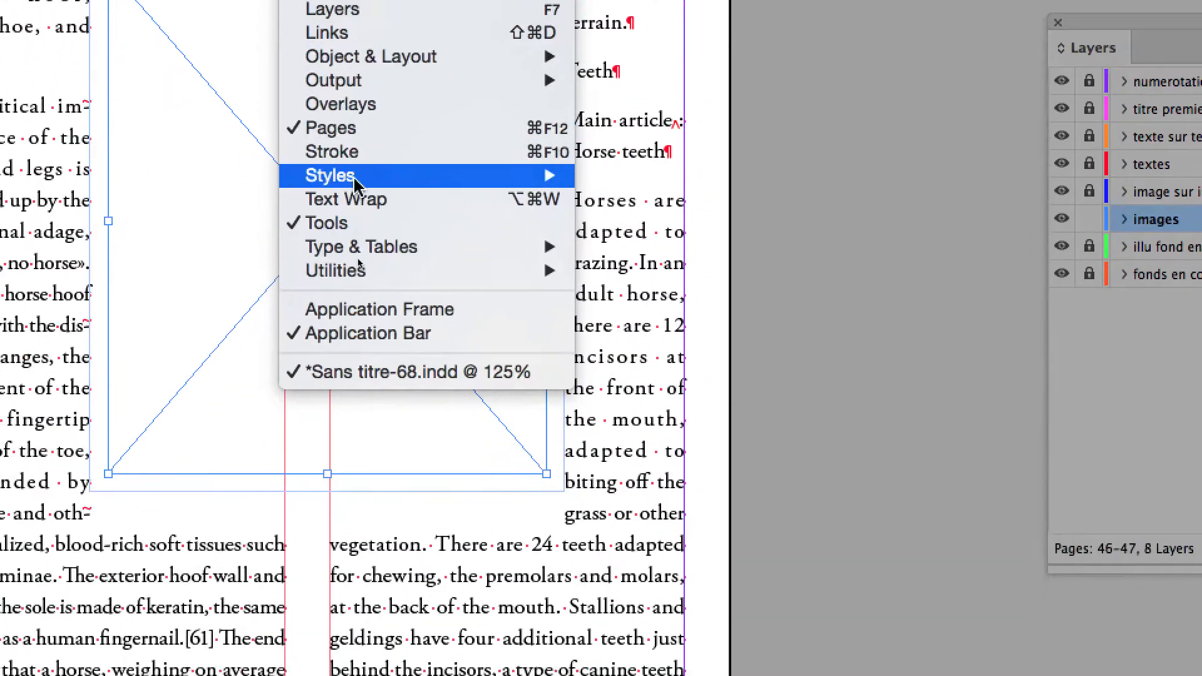
{"action": "mouse_move", "coordinate": [354, 178]}
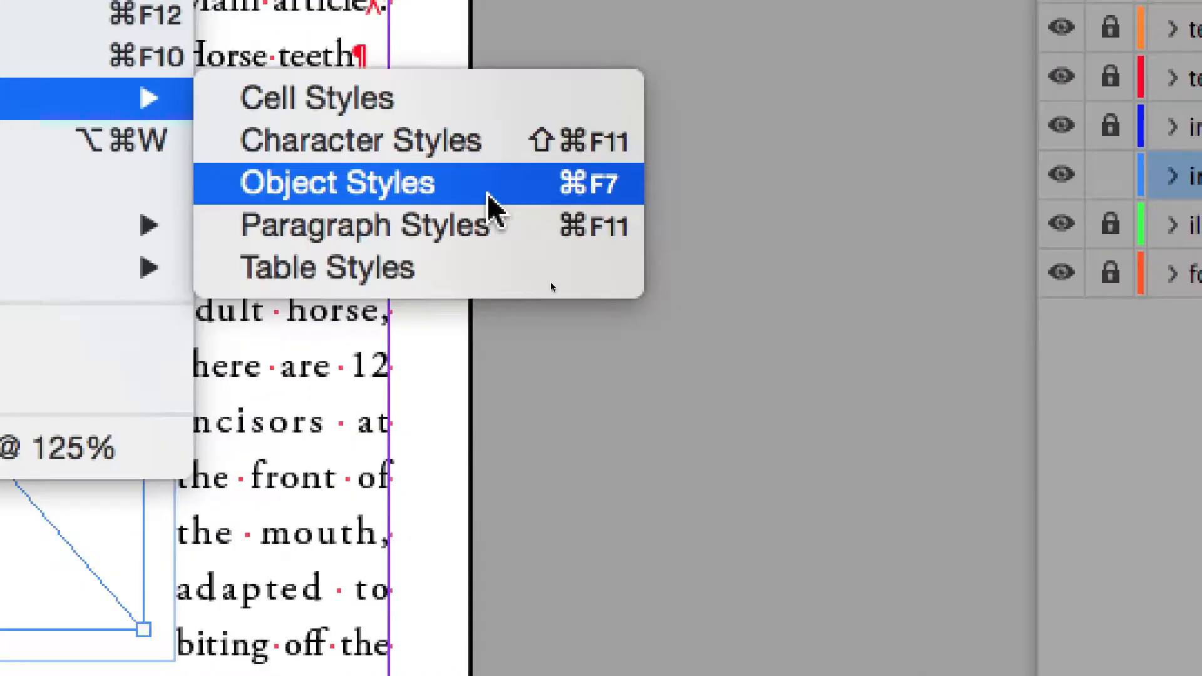
{"action": "left_click", "coordinate": [489, 196]}
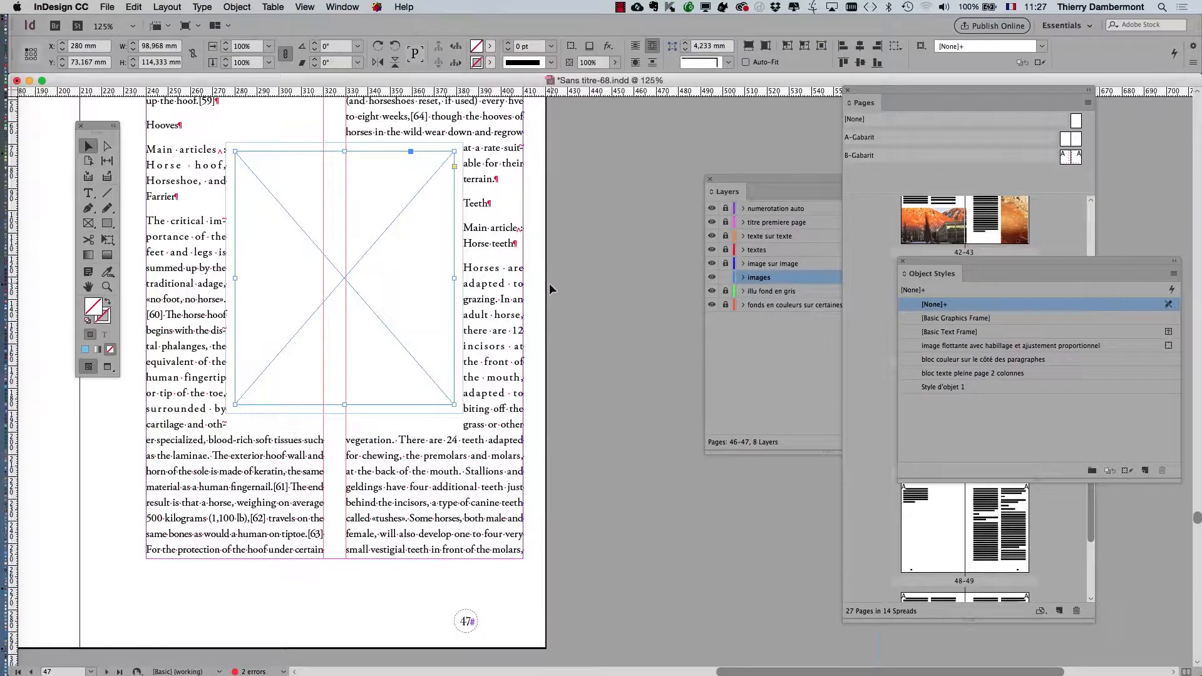
{"action": "left_click", "coordinate": [360, 7]}
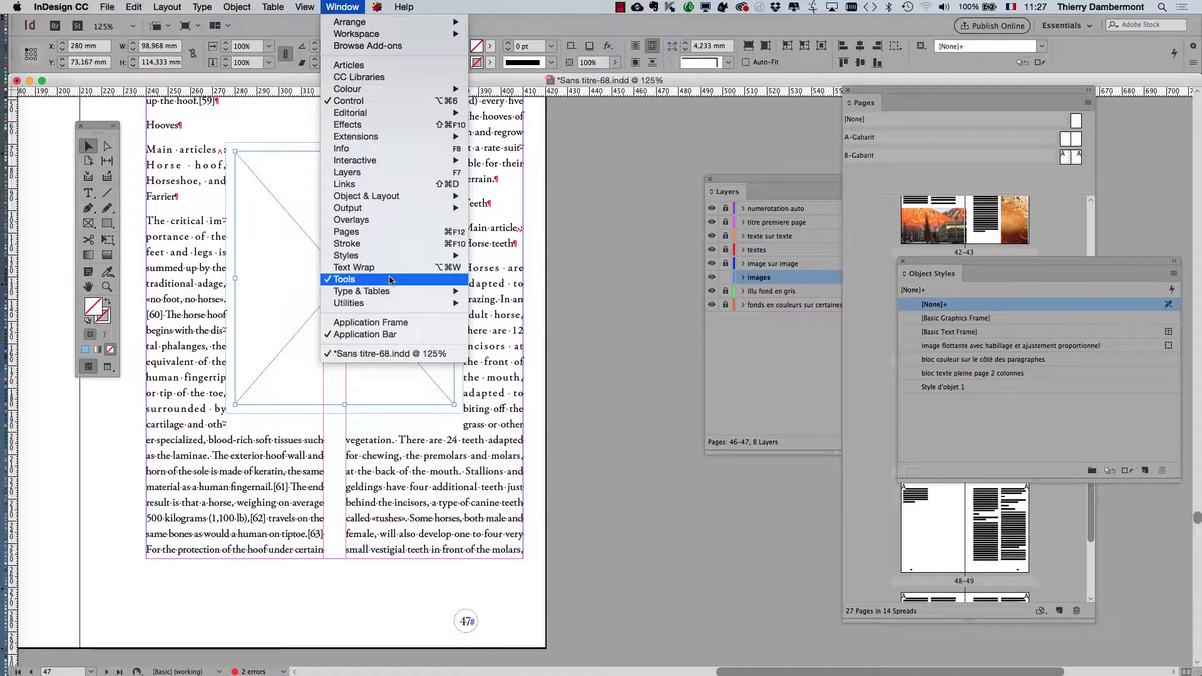
{"action": "mouse_move", "coordinate": [401, 255]}
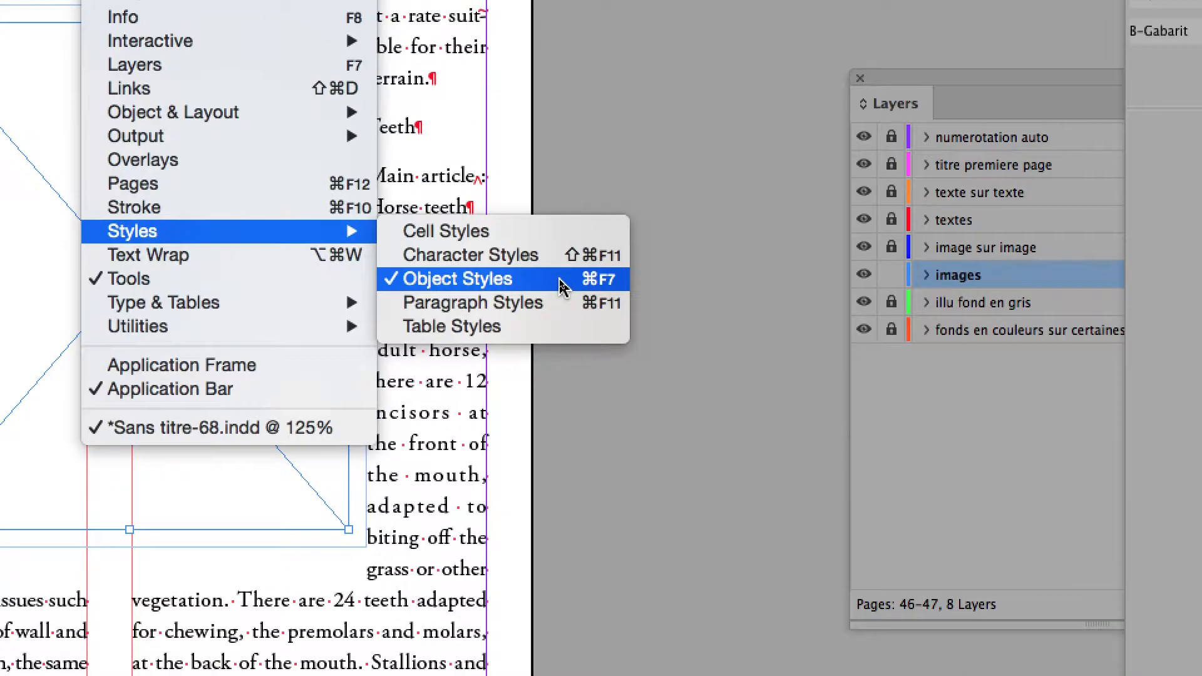
{"action": "left_click", "coordinate": [560, 286]}
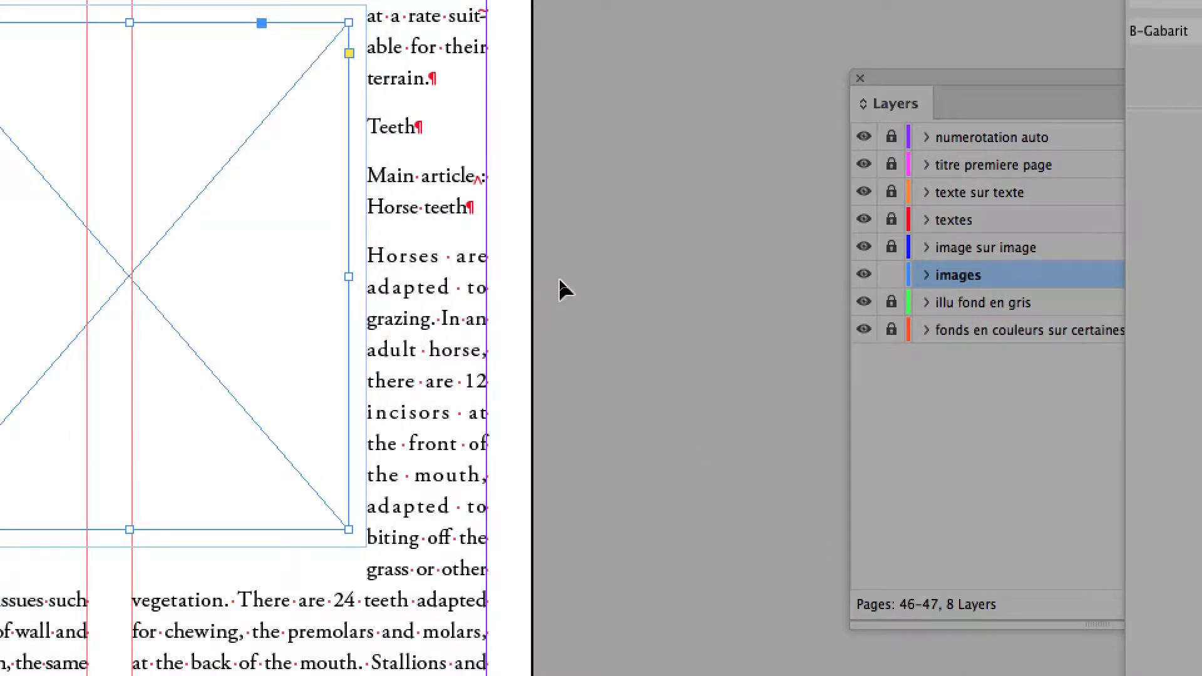
- Close Pages and Layers, and display a widened Object Styles list beside the placeholder frame on page 47
{"action": "left_click_drag", "start_coordinate": [896, 91], "coordinate": [557, 109]}
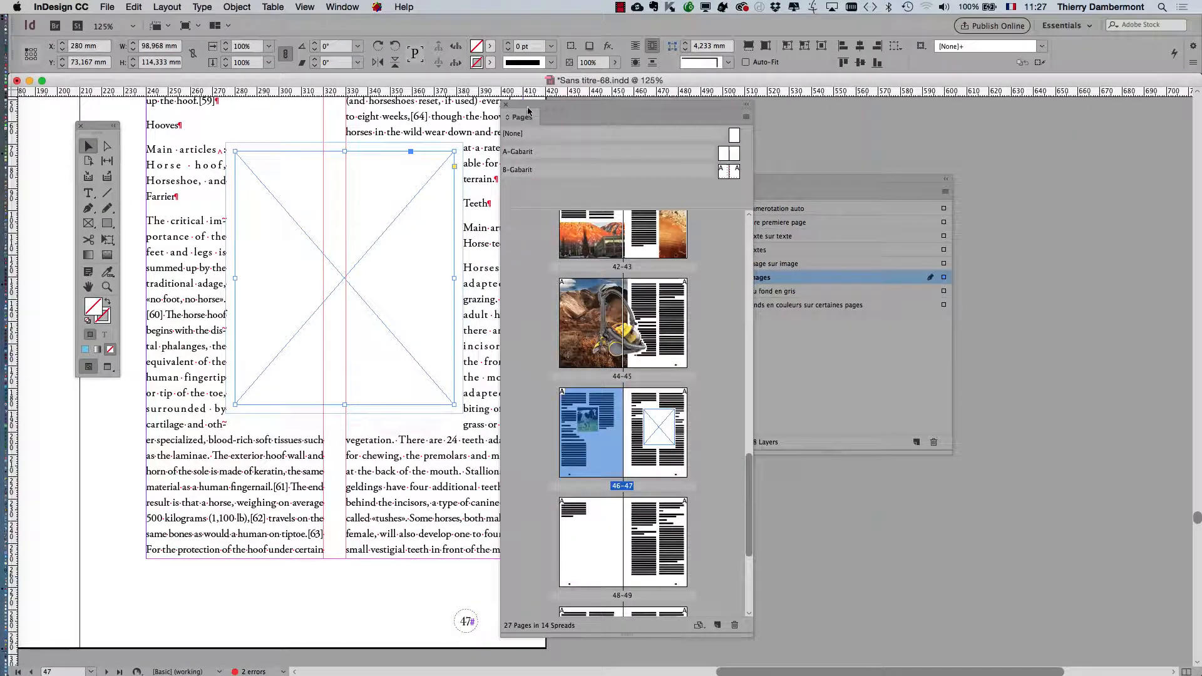
{"action": "left_click", "coordinate": [506, 104]}
{"action": "left_click", "coordinate": [358, 7]}
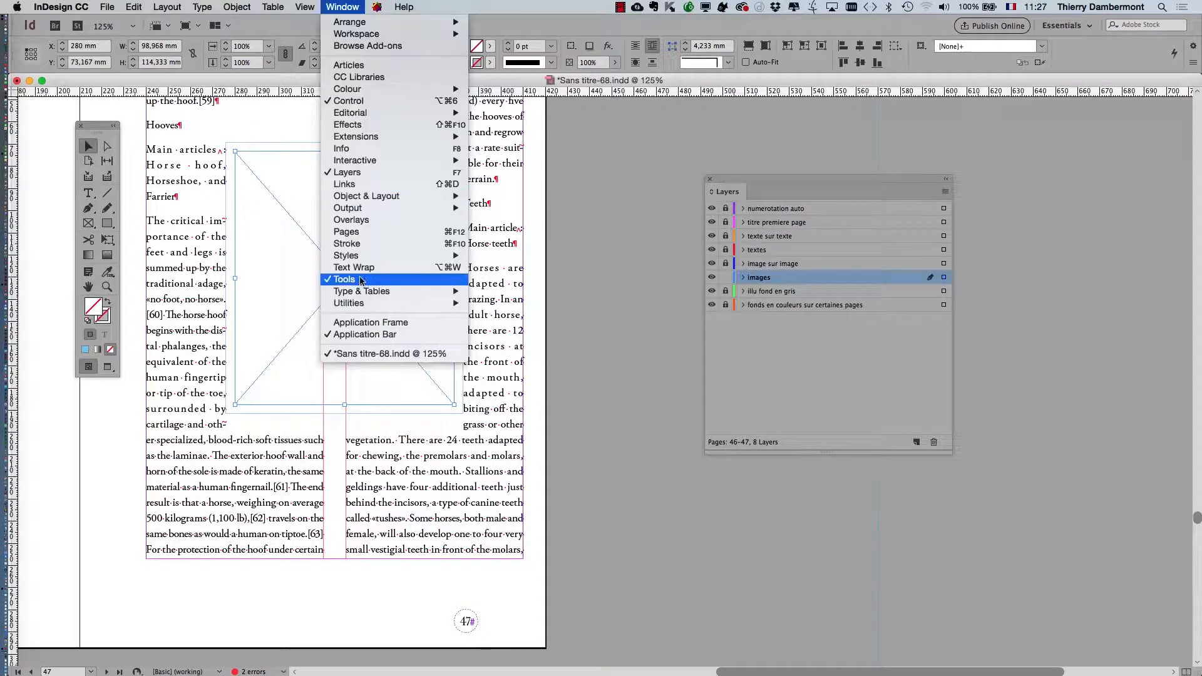
{"action": "mouse_move", "coordinate": [388, 256]}
{"action": "left_click", "coordinate": [509, 280]}
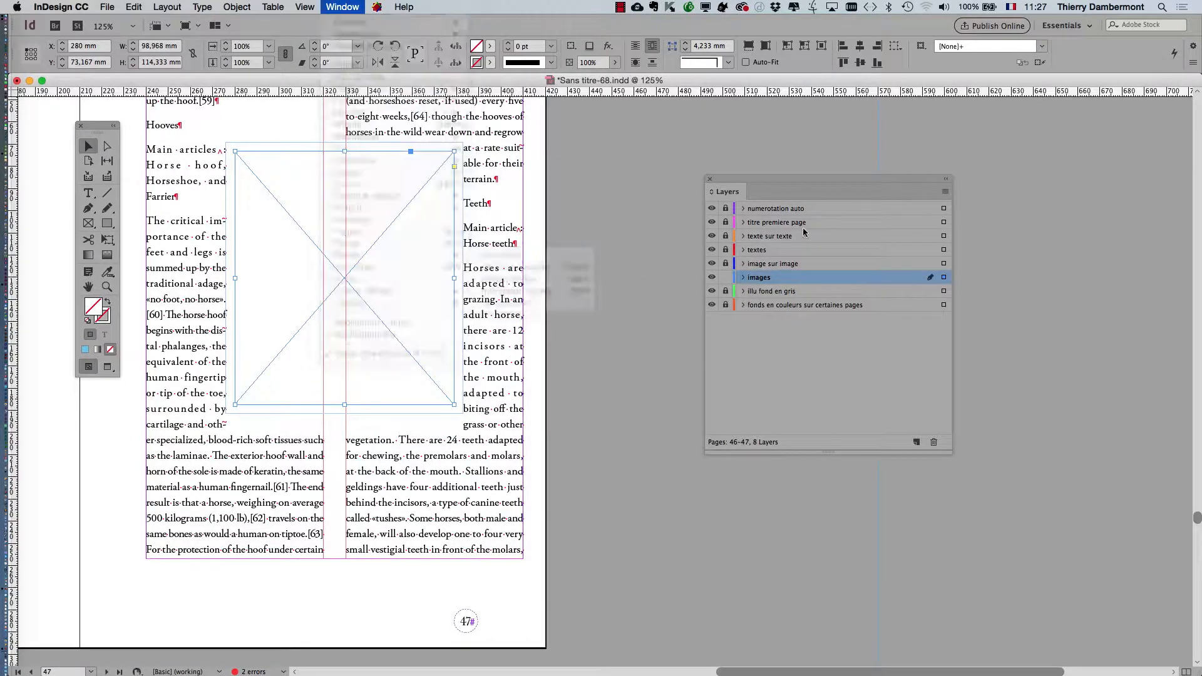
{"action": "left_click_drag", "start_coordinate": [1033, 183], "coordinate": [650, 134]}
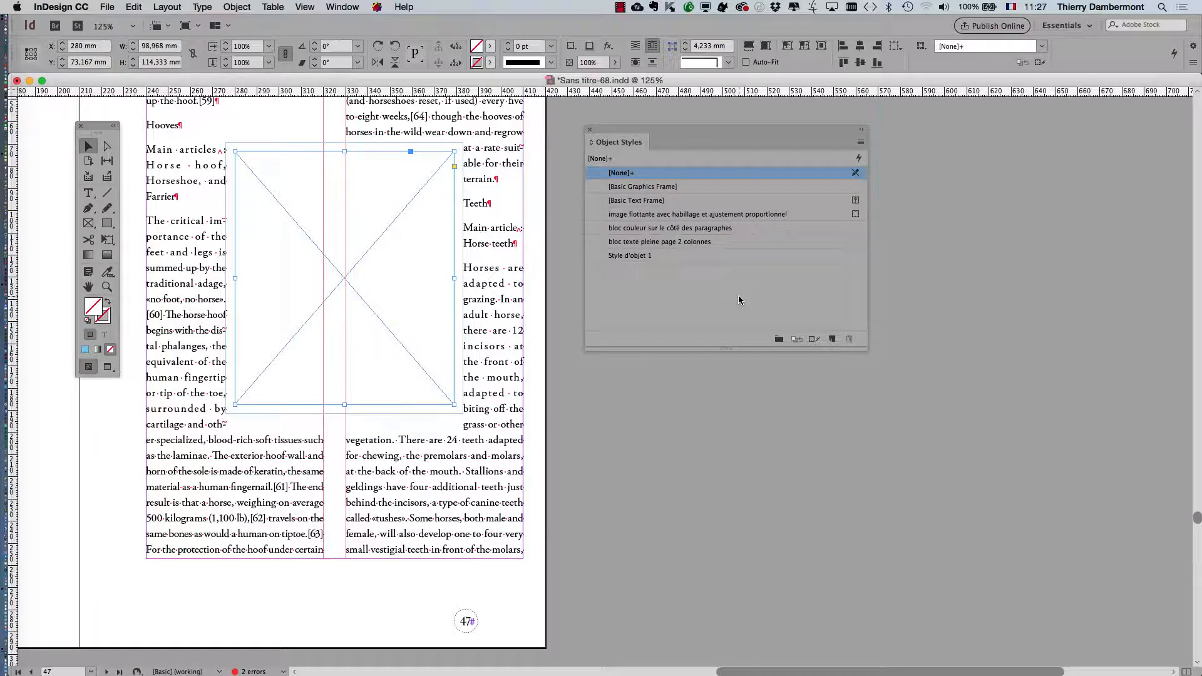
{"action": "left_click_drag", "start_coordinate": [633, 140], "coordinate": [547, 163]}
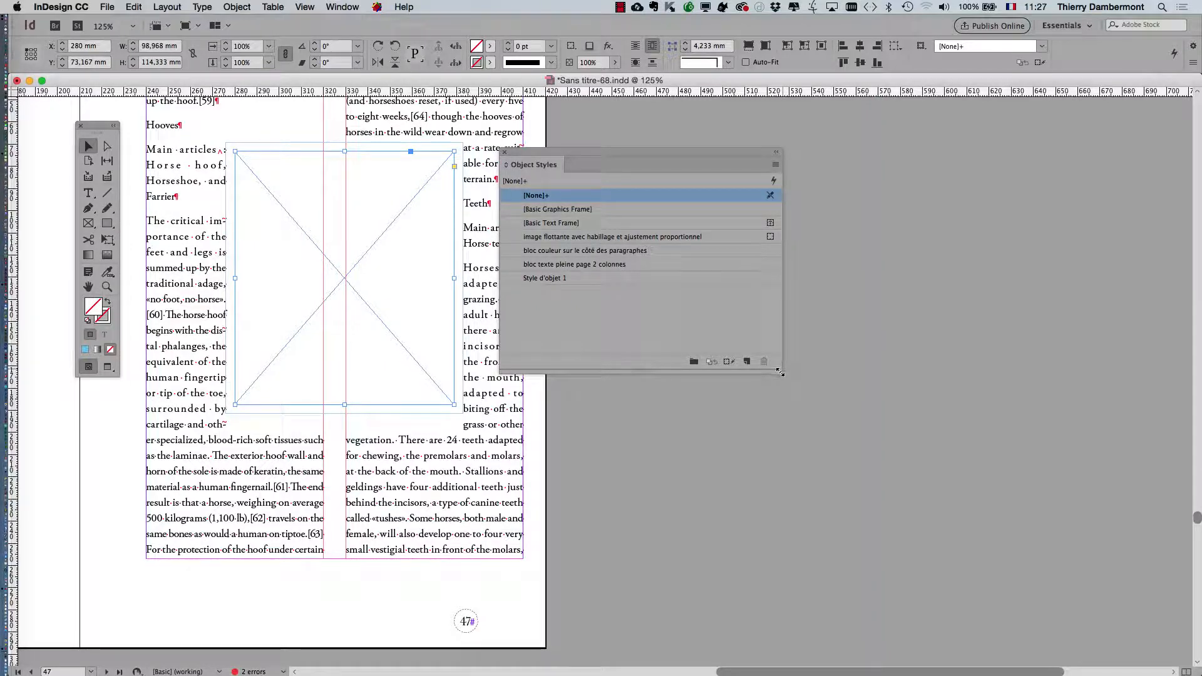
{"action": "left_click_drag", "start_coordinate": [782, 373], "coordinate": [828, 347]}
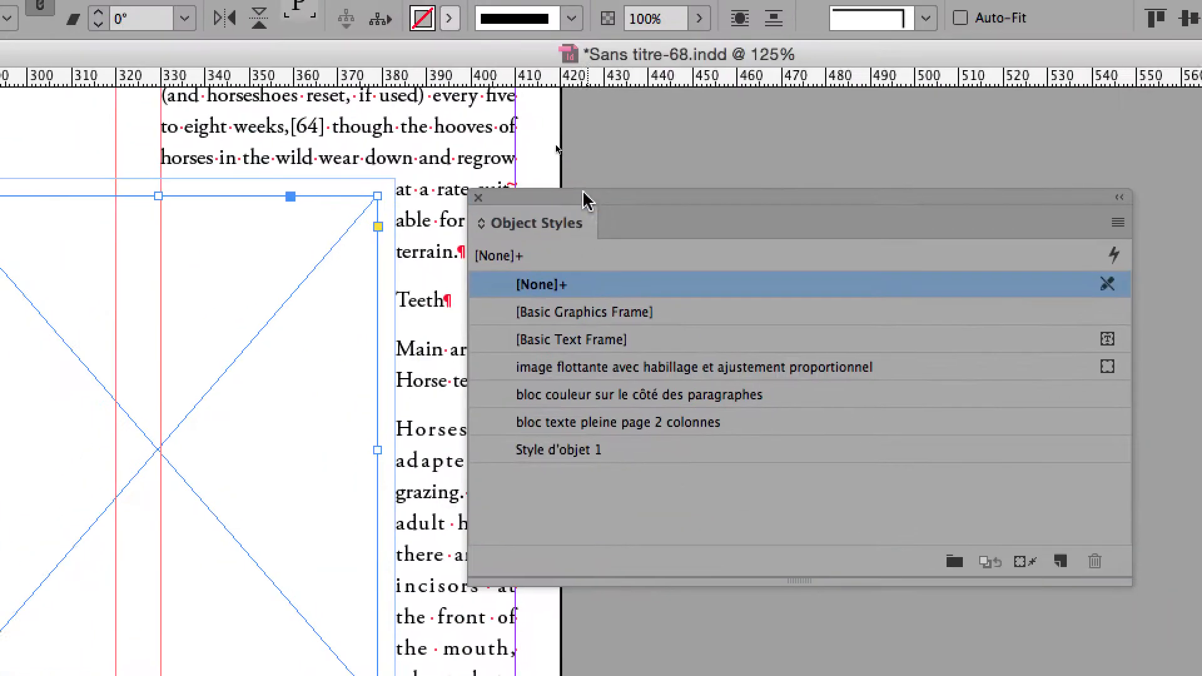
{"action": "left_click_drag", "start_coordinate": [580, 197], "coordinate": [527, 132]}
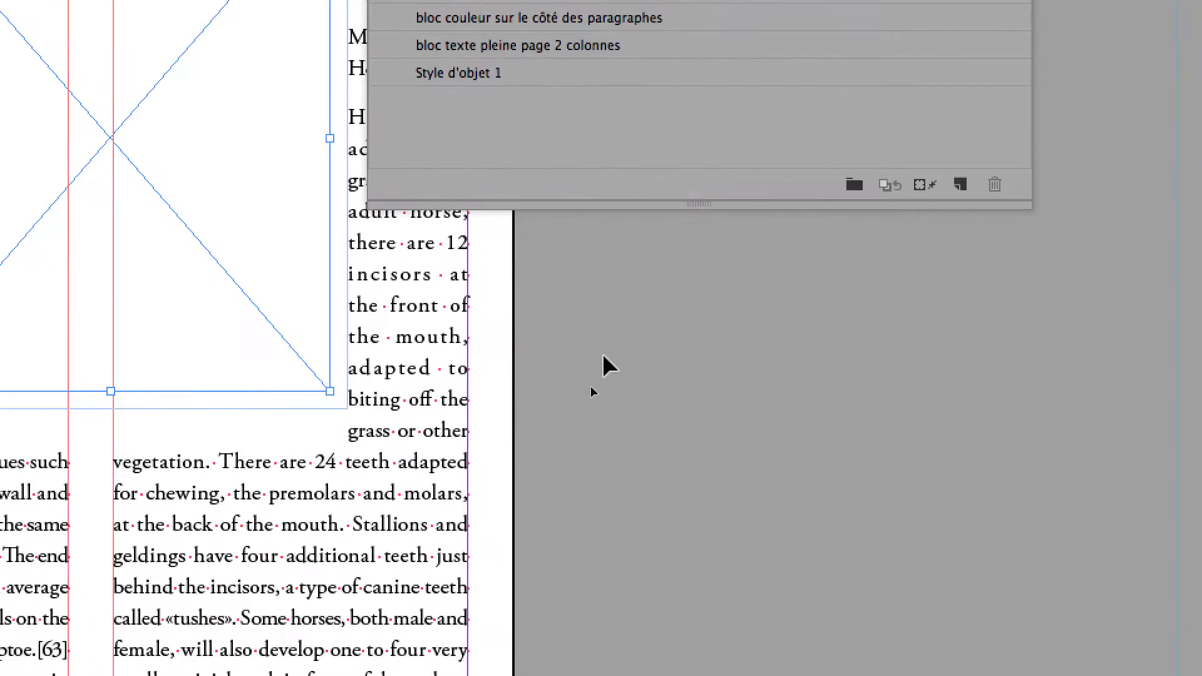
- Apply the object style "image flottante avec habillage et ajustement proportionnel" to the empty placeholder frame
{"action": "left_click", "coordinate": [787, 611]}
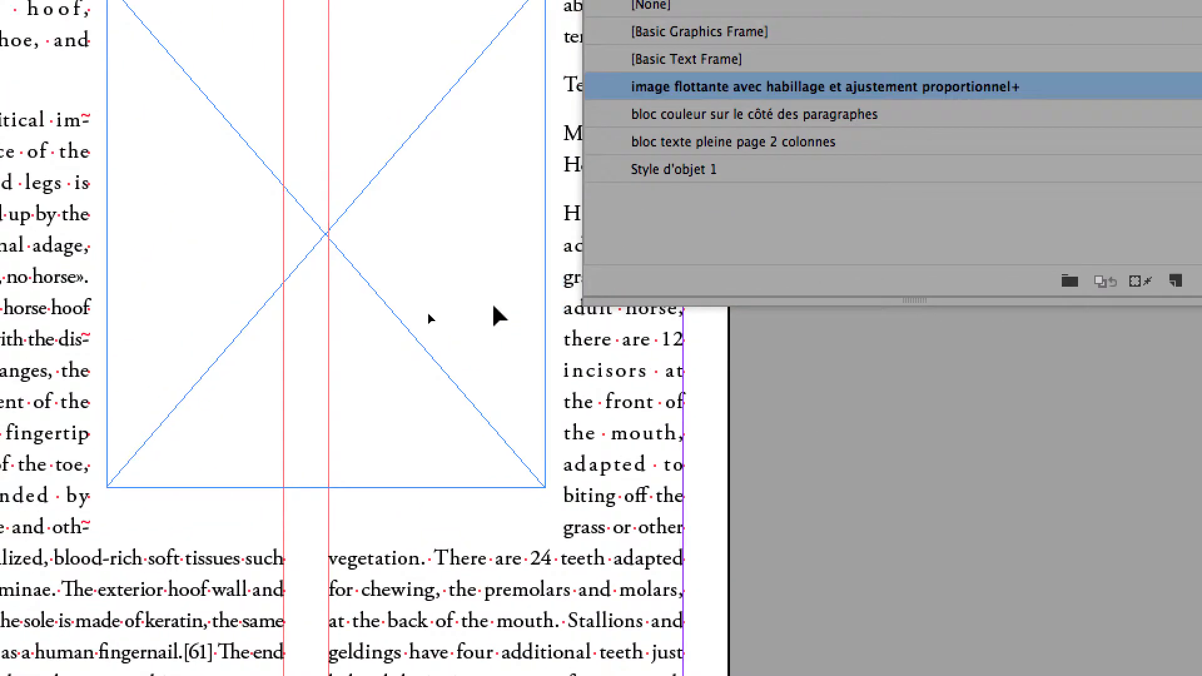
{"action": "left_click", "coordinate": [429, 319]}
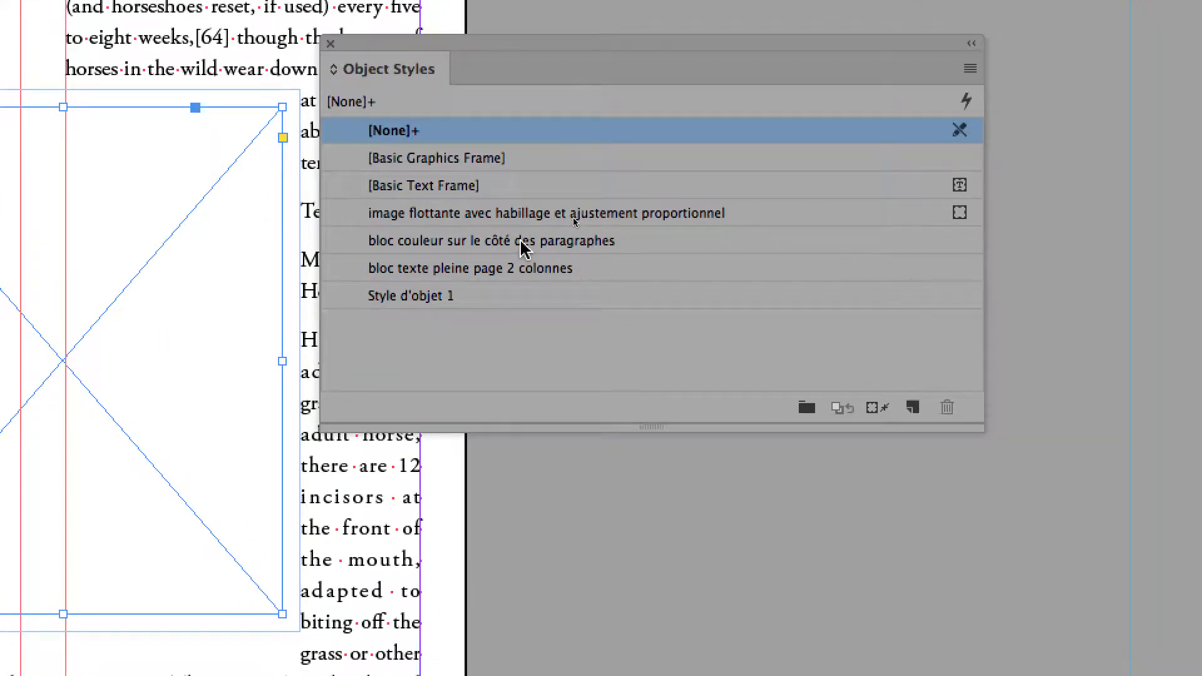
{"action": "left_click", "coordinate": [778, 217]}
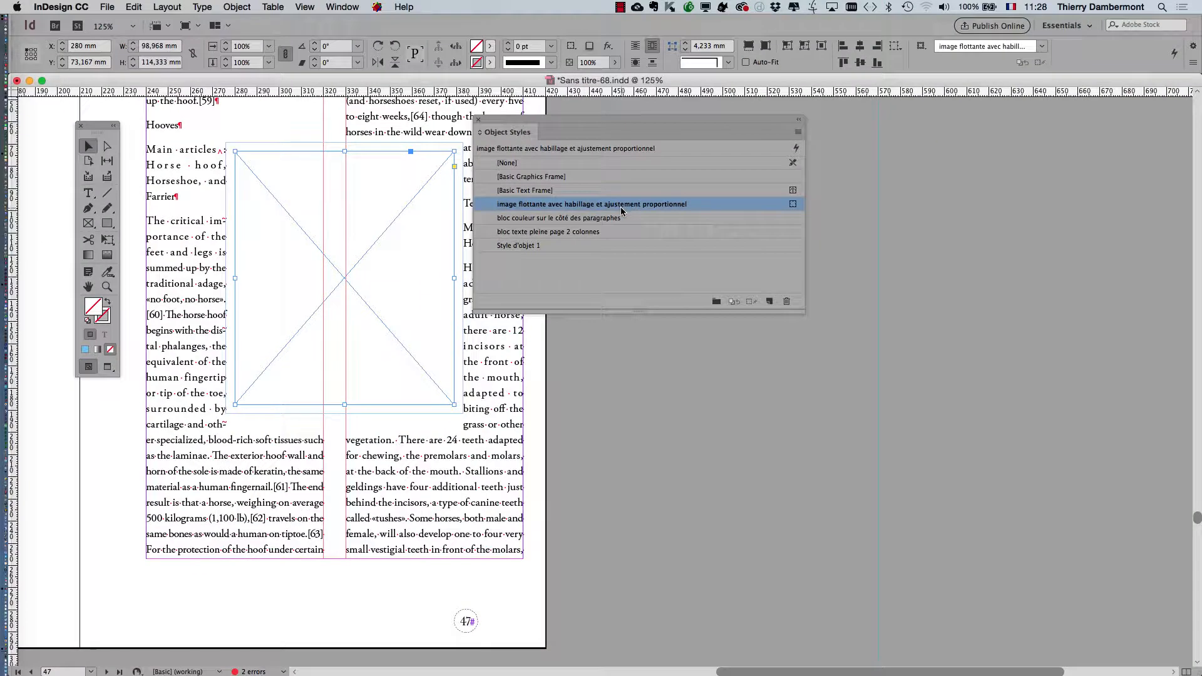
- Examine the Frame Fitting Options of the placeholder frame on page 47, checking its Auto-Fit, Fitting and Align From settings
{"action": "left_click", "coordinate": [237, 7]}
{"action": "mouse_move", "coordinate": [270, 226]}
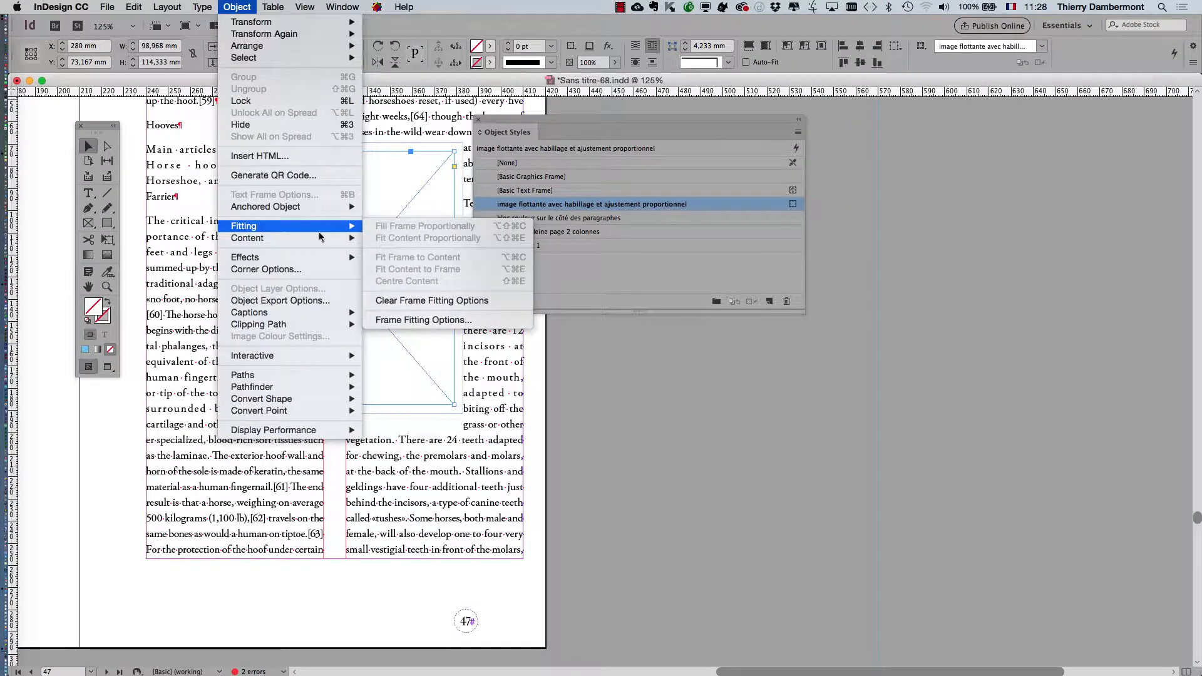
{"action": "left_click", "coordinate": [420, 320]}
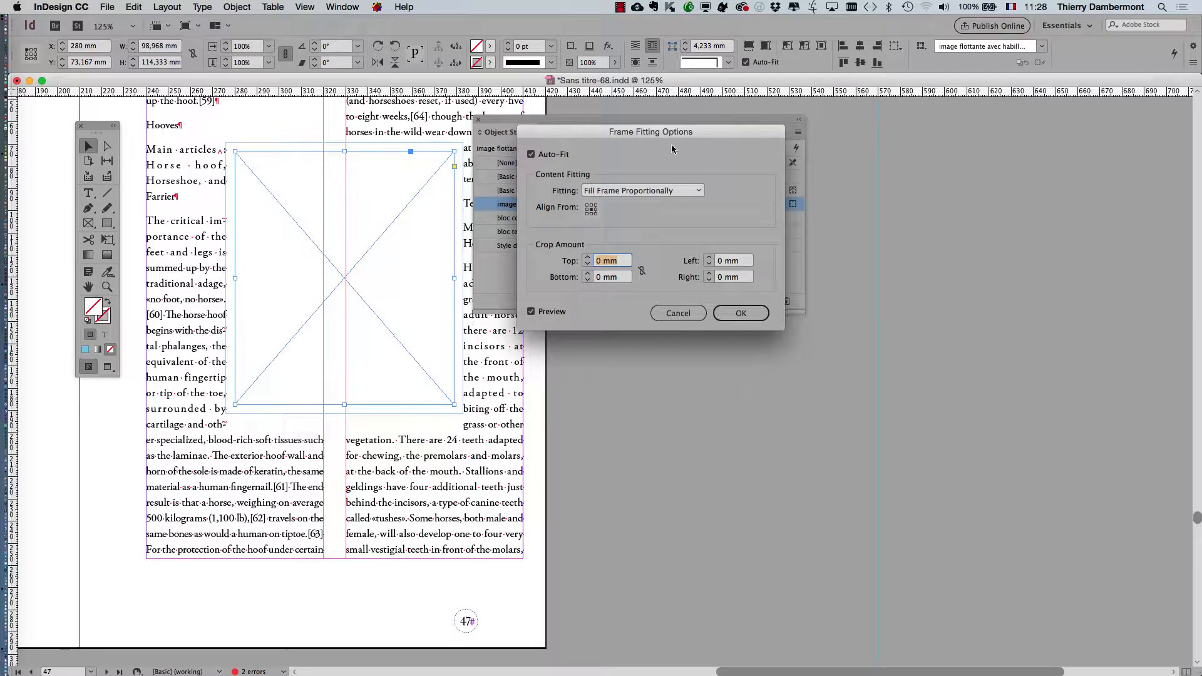
{"action": "left_click", "coordinate": [242, 4]}
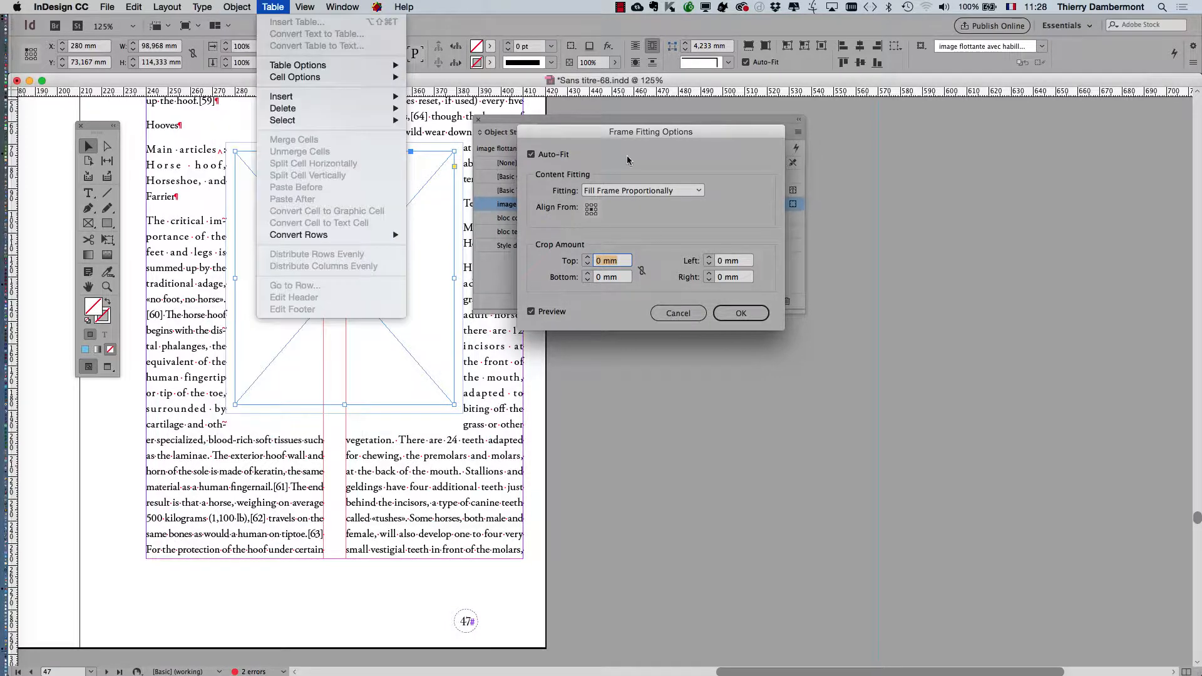
{"action": "left_click", "coordinate": [677, 317]}
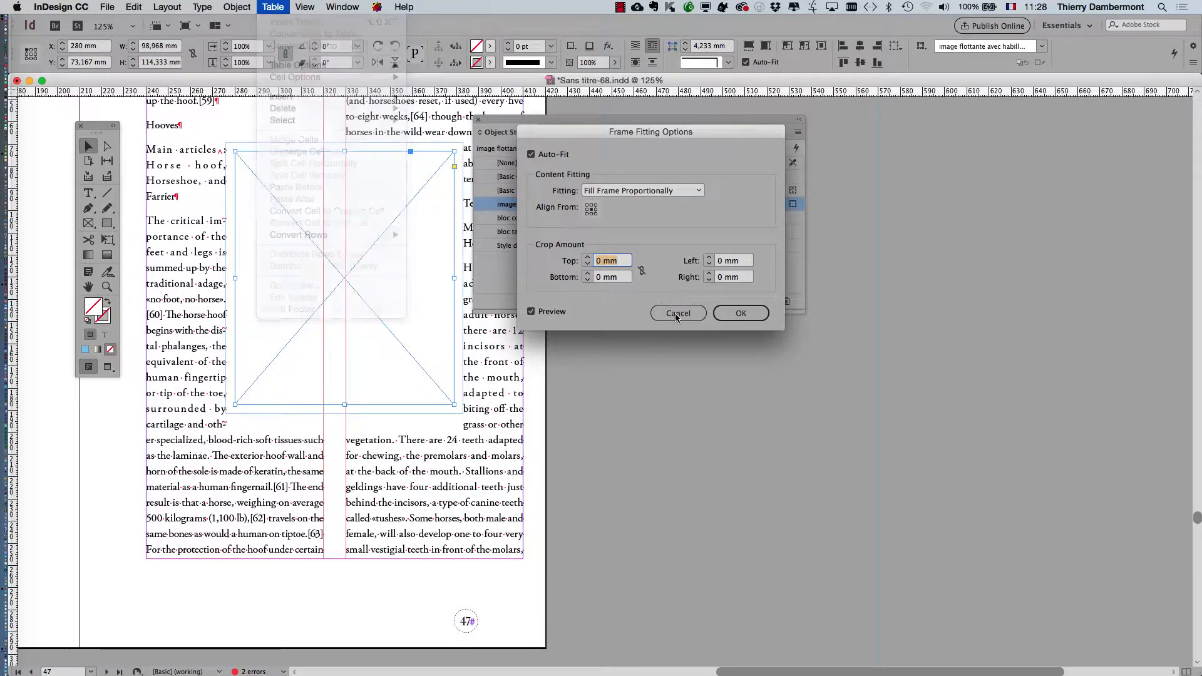
{"action": "left_click", "coordinate": [237, 5]}
{"action": "mouse_move", "coordinate": [269, 226]}
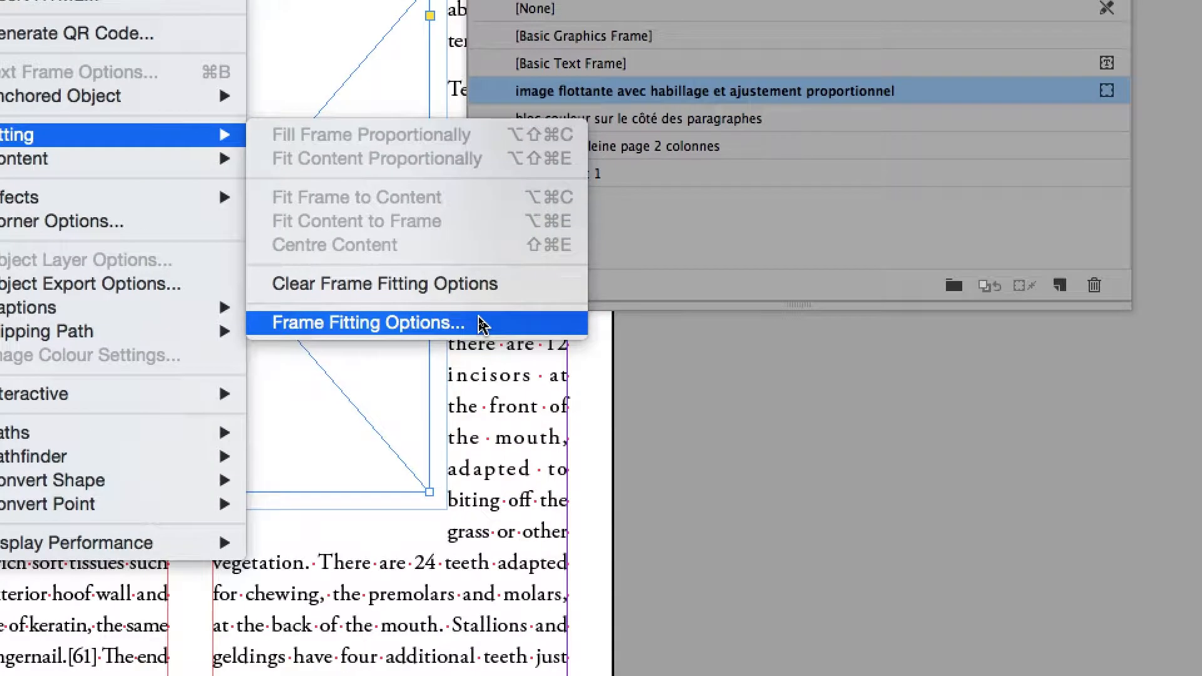
{"action": "left_click", "coordinate": [483, 324]}
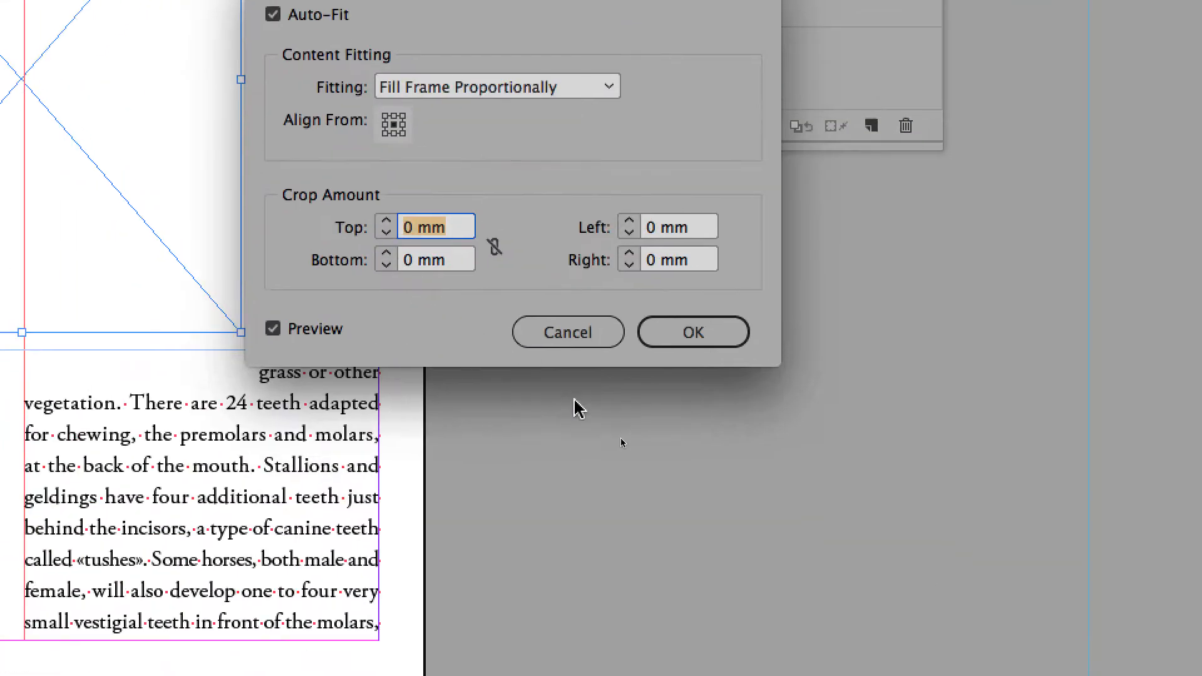
{"action": "left_click", "coordinate": [809, 578]}
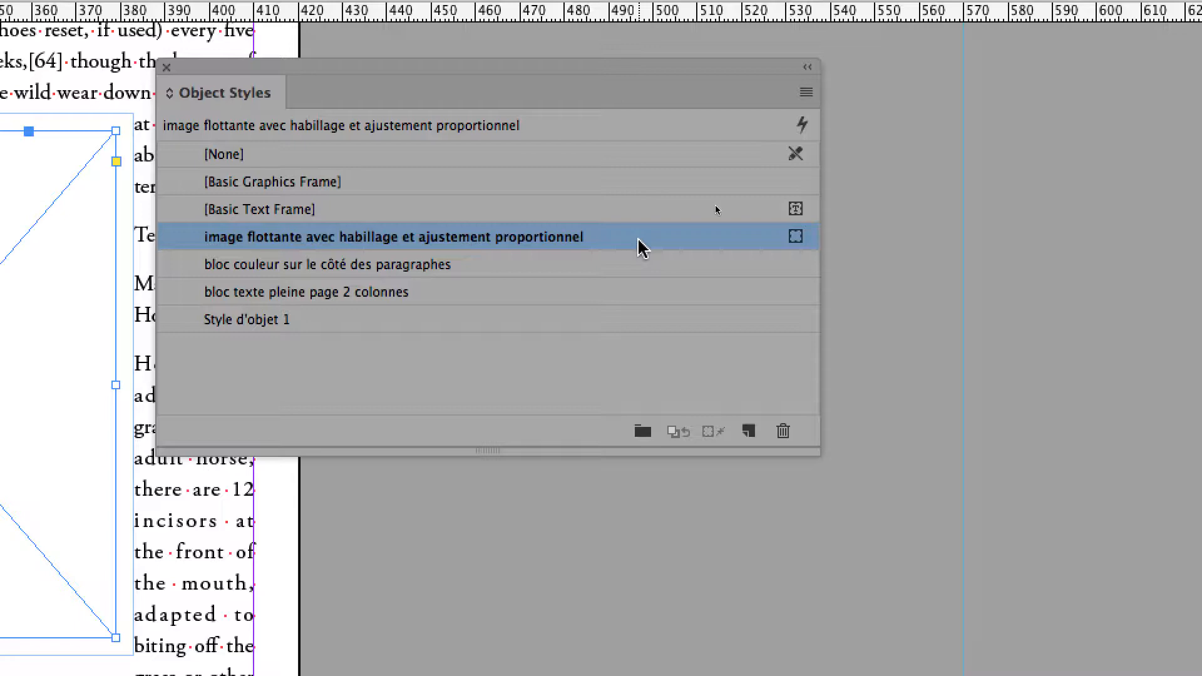
- Review the Frame Fitting and Text Wrap & Other settings in the style "image flottante avec habillage et ajustement proportionnel"
{"action": "double_click", "coordinate": [638, 237]}
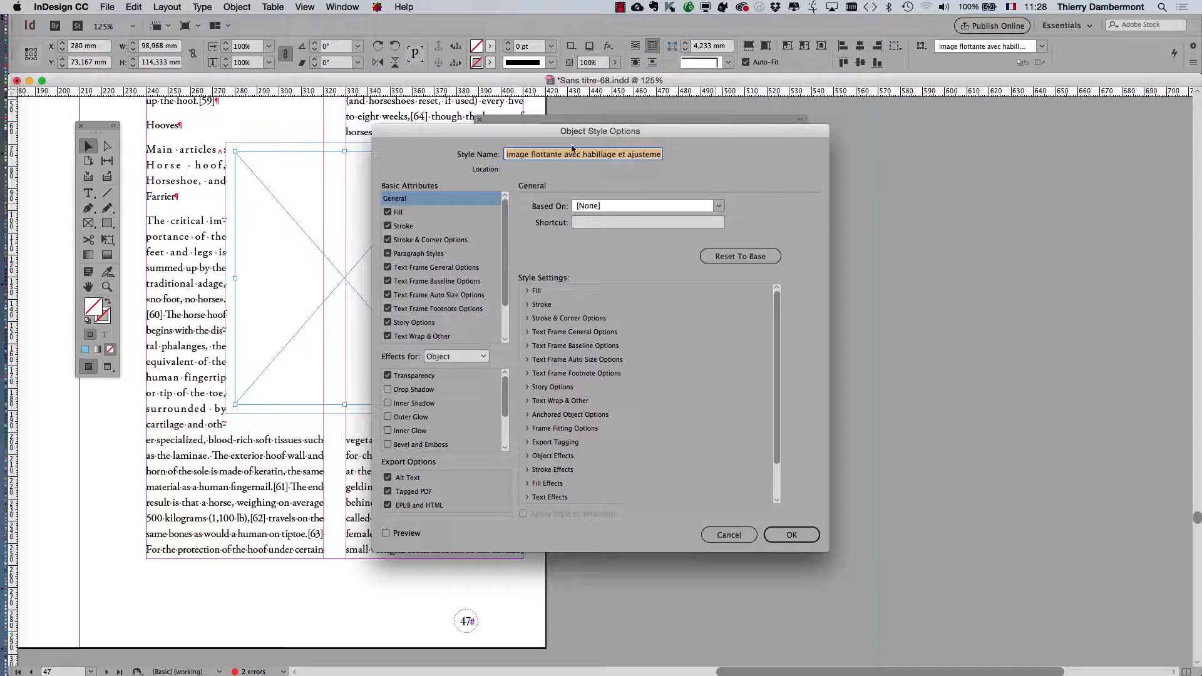
{"action": "left_click_drag", "start_coordinate": [195, 93], "coordinate": [633, 35]}
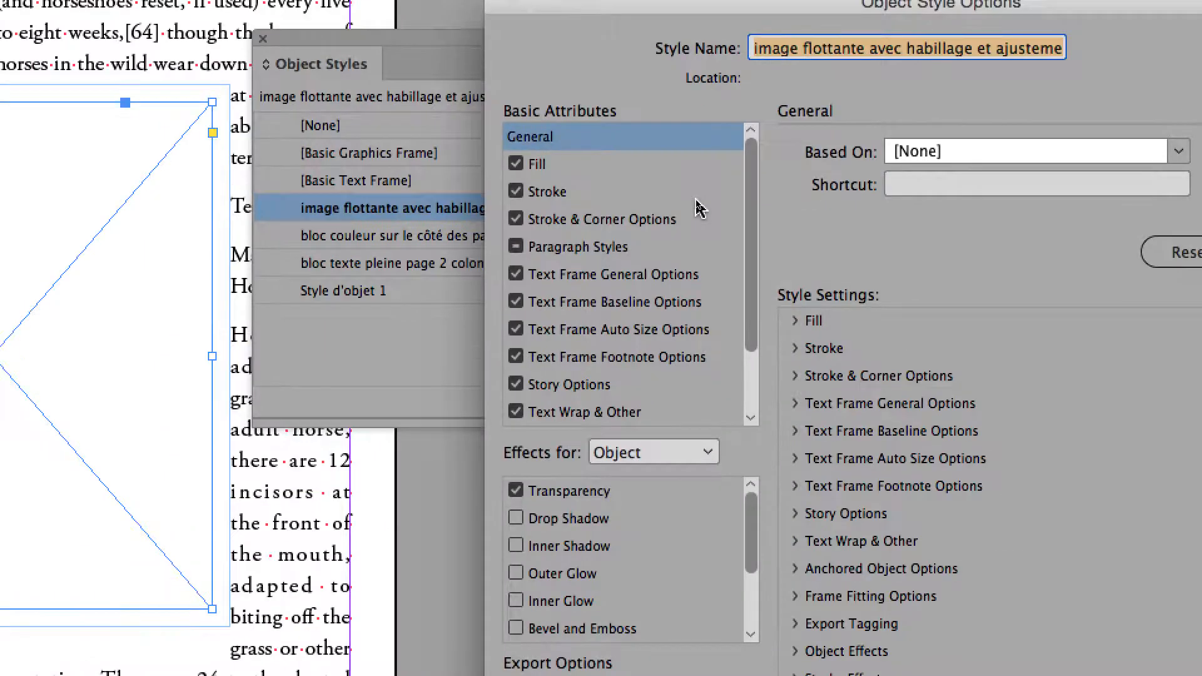
{"action": "left_click_drag", "start_coordinate": [753, 209], "coordinate": [721, 251]}
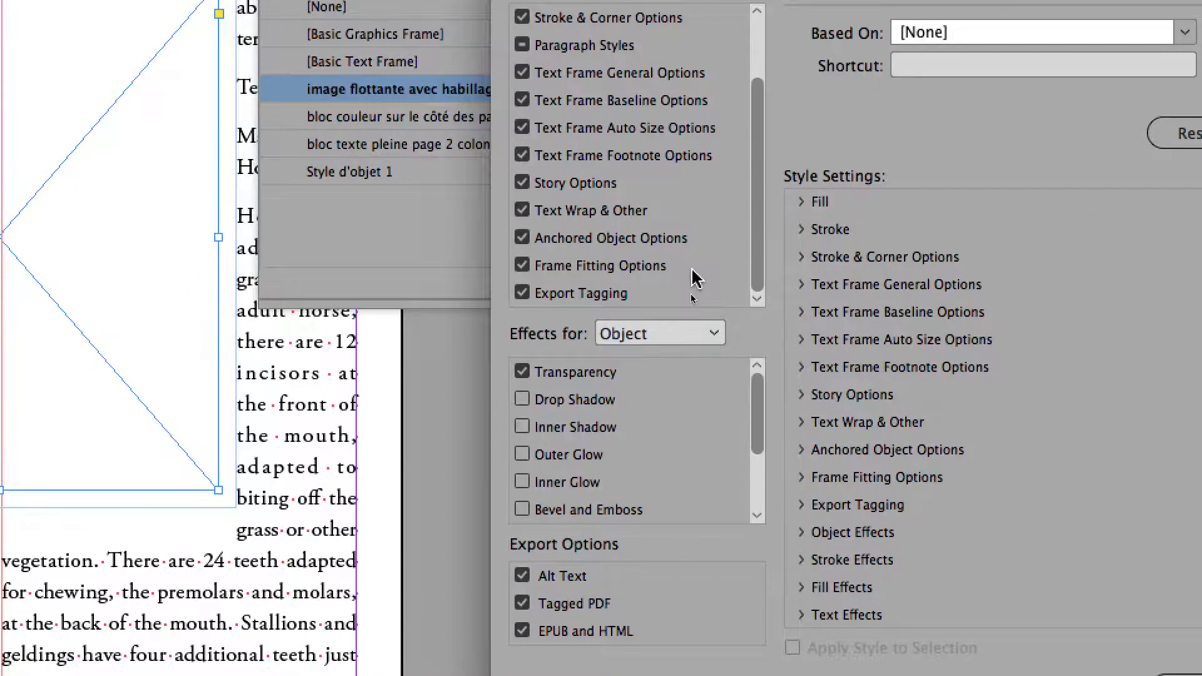
{"action": "left_click", "coordinate": [682, 341]}
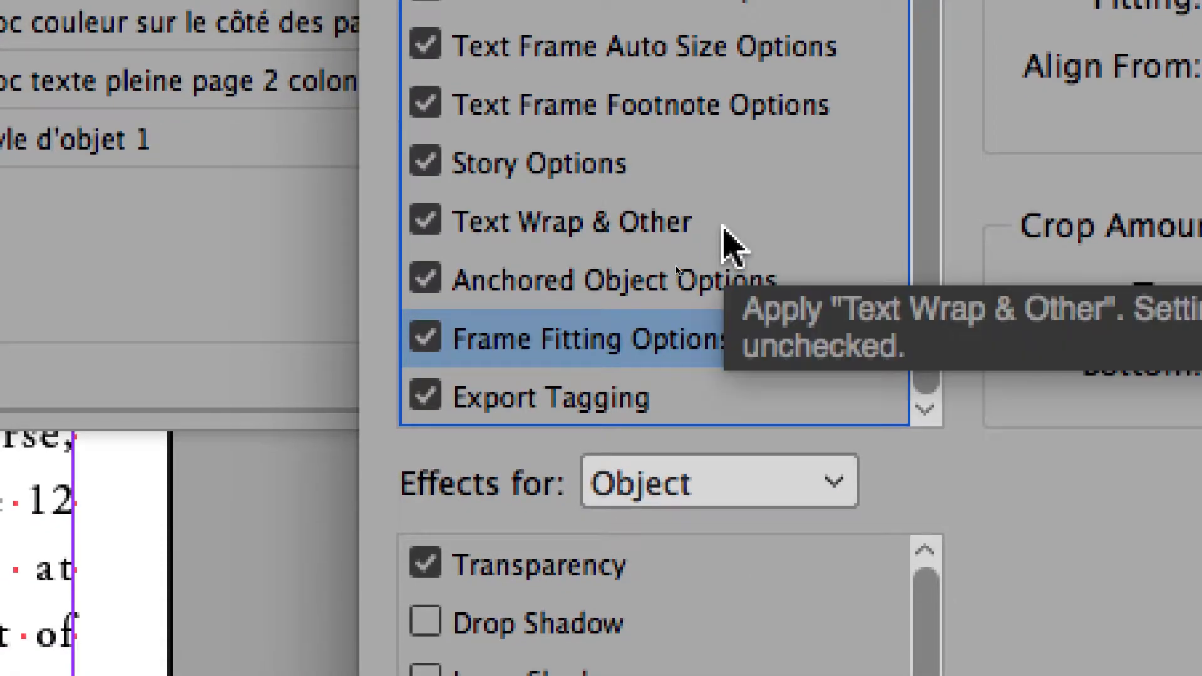
{"action": "left_click", "coordinate": [462, 276]}
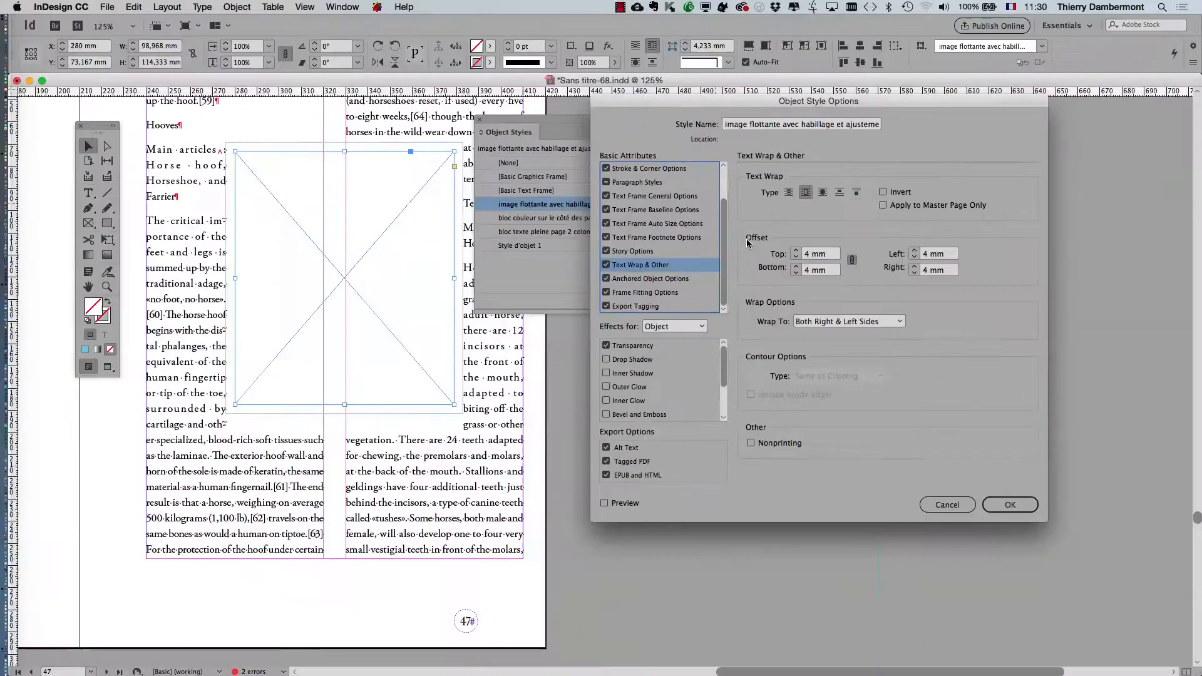
{"action": "left_click", "coordinate": [1010, 505]}
- Place the image cows-on-a-farm-in-luxembourg.jpg from the cows folder into the empty placeholder frame on page 47
{"action": "left_click_drag", "start_coordinate": [535, 121], "coordinate": [852, 188]}
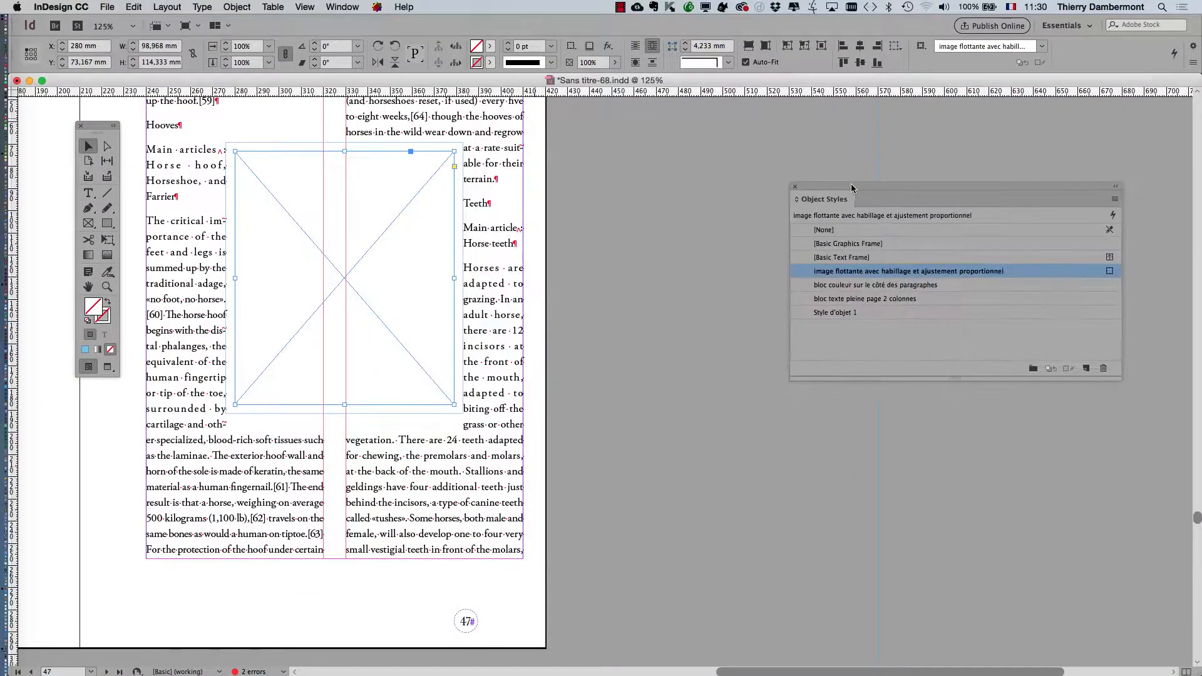
{"action": "left_click_drag", "start_coordinate": [264, 142], "coordinate": [503, 154]}
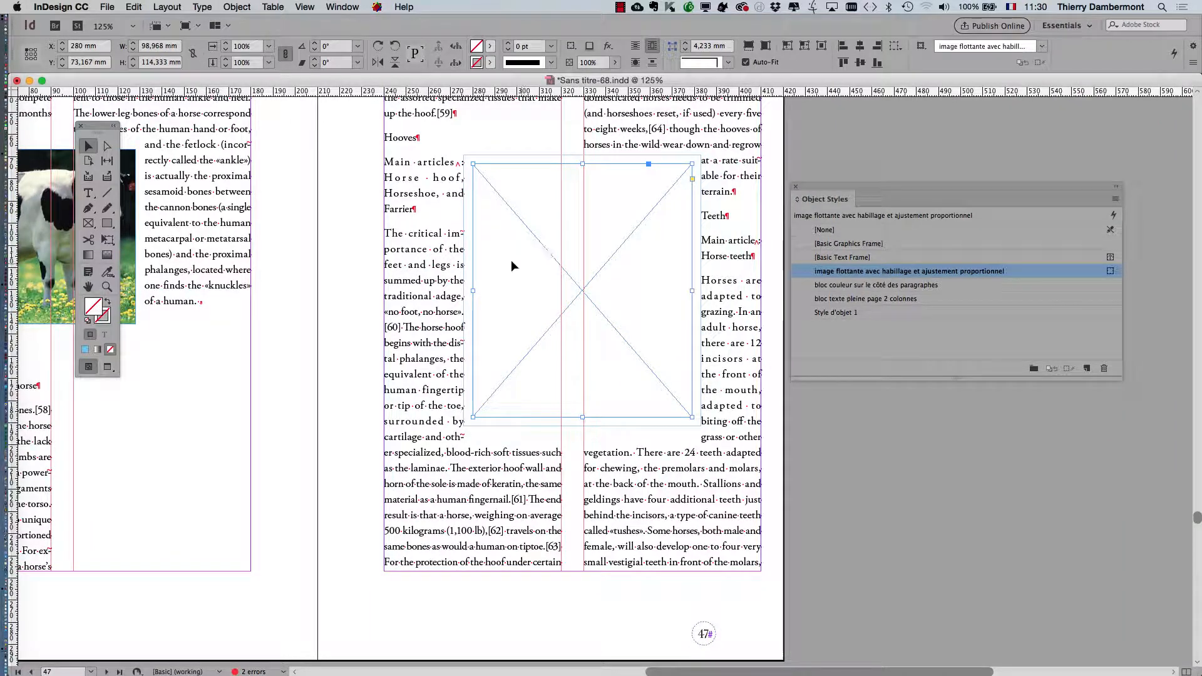
{"action": "left_click", "coordinate": [113, 6]}
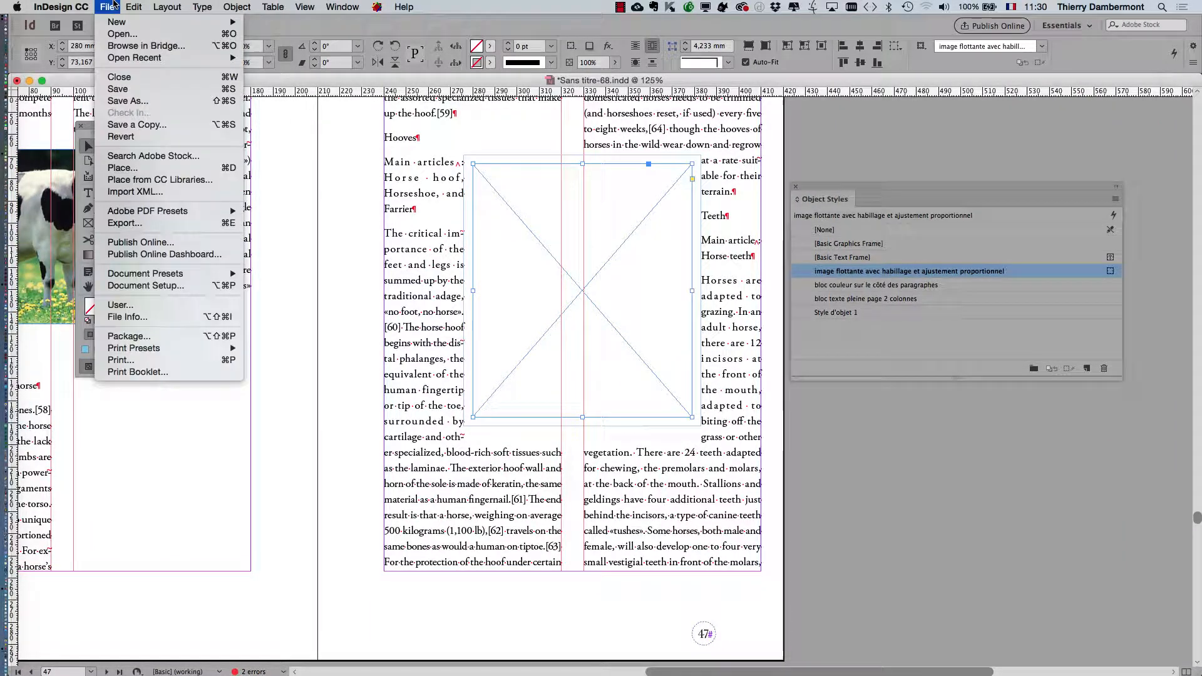
{"action": "left_click", "coordinate": [161, 168]}
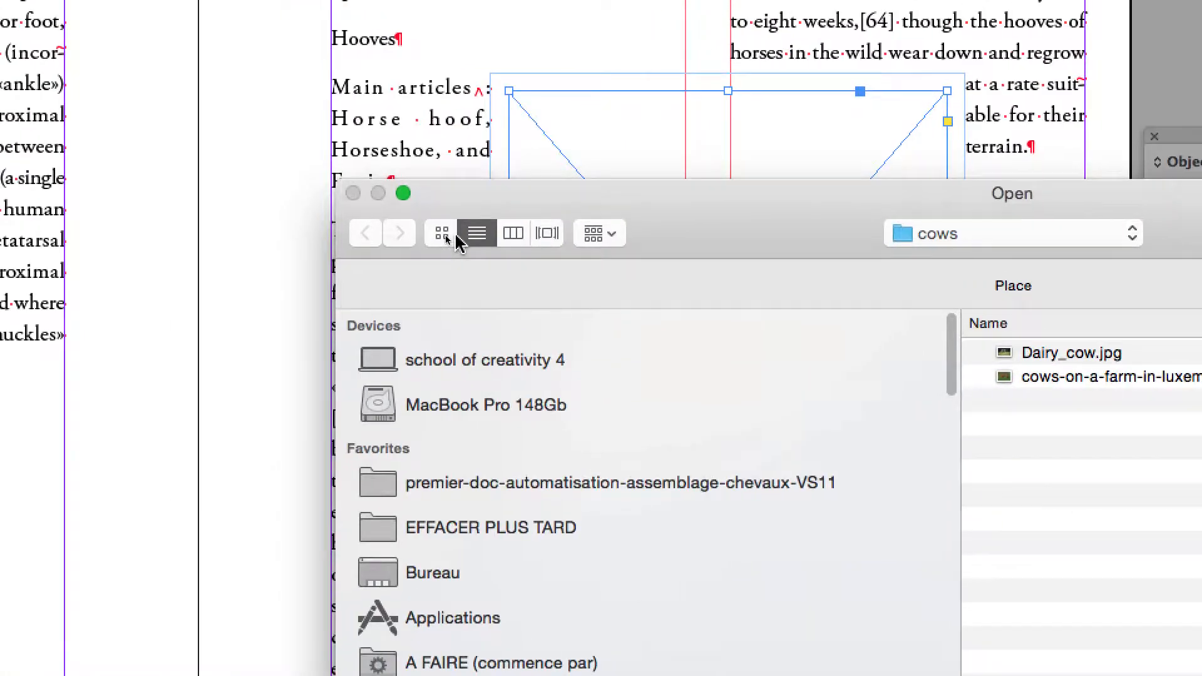
{"action": "left_click", "coordinate": [439, 235]}
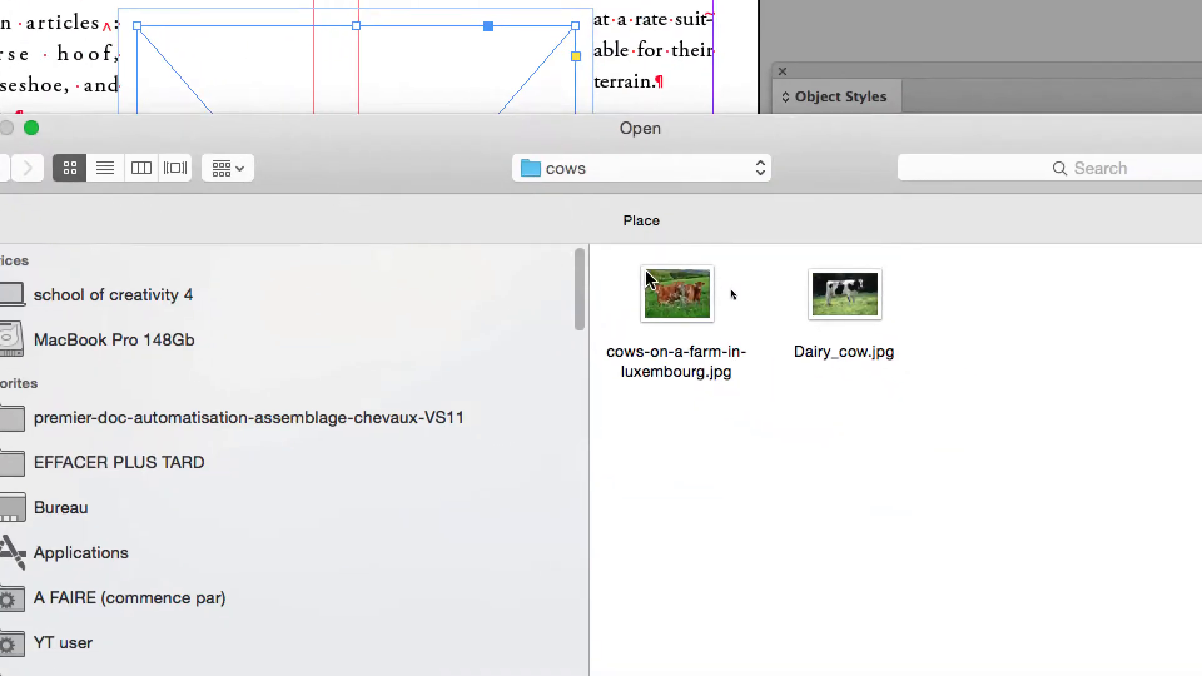
{"action": "left_click", "coordinate": [1002, 379]}
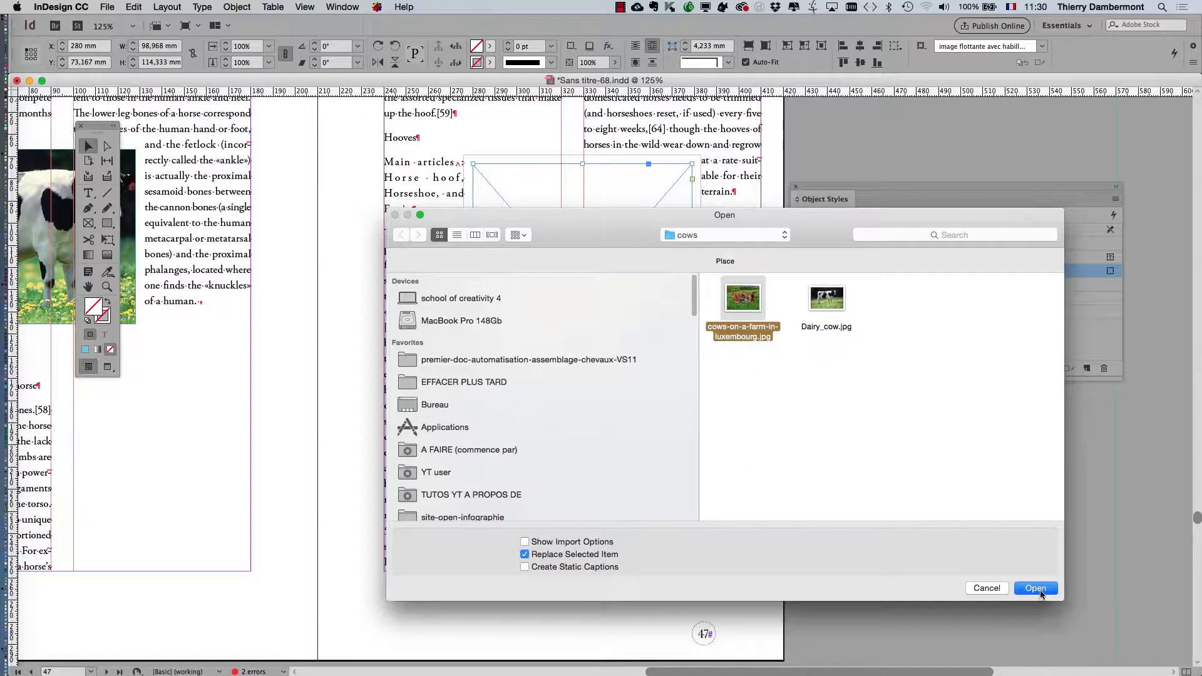
{"action": "left_click", "coordinate": [1036, 588]}
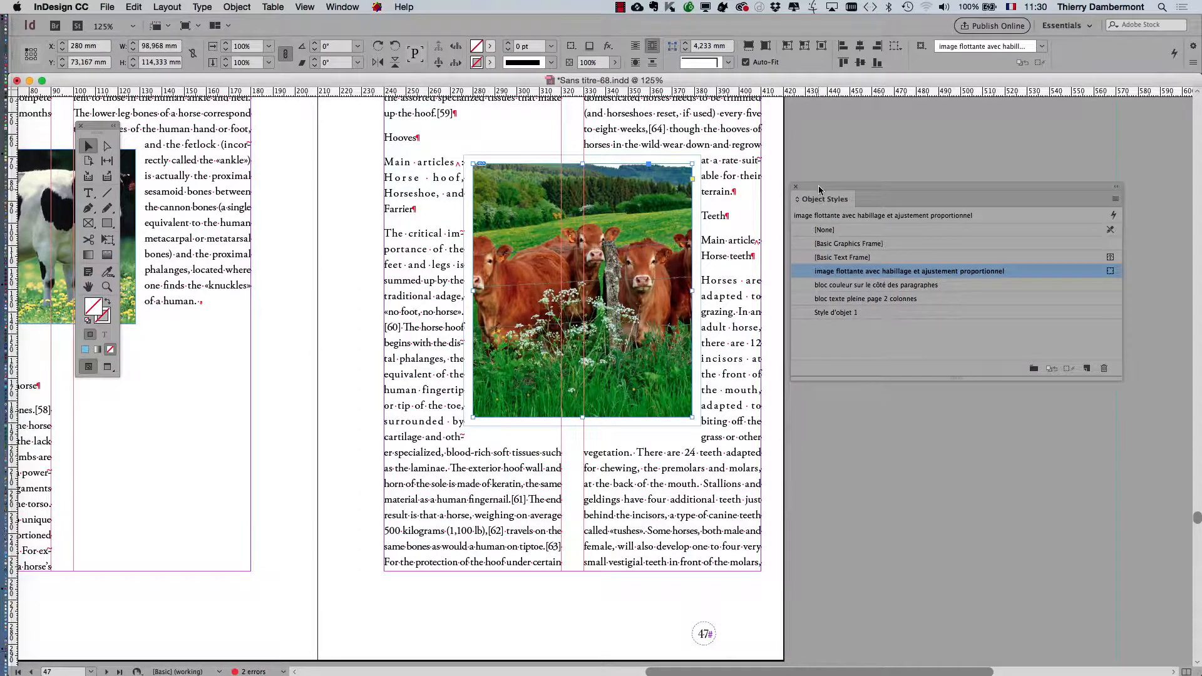
- Shift the brown cows picture to the right inside its frame, to an X offset of about -14.4 mm
{"action": "left_click_drag", "start_coordinate": [819, 190], "coordinate": [939, 181]}
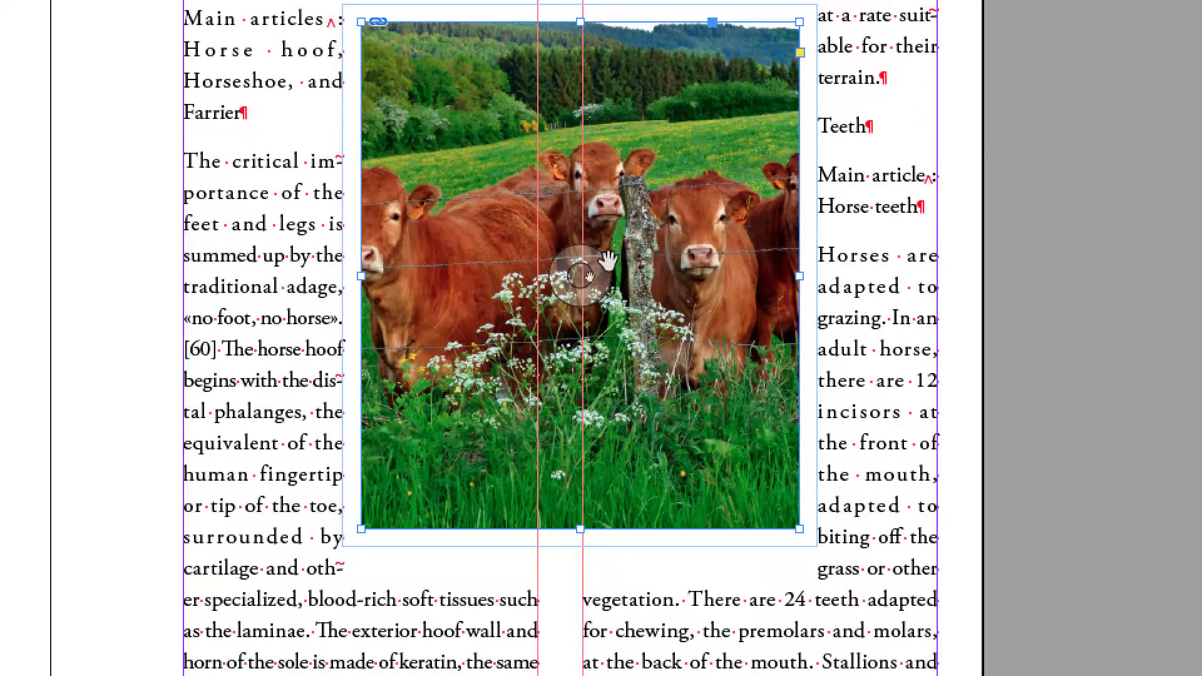
{"action": "double_click", "coordinate": [497, 213]}
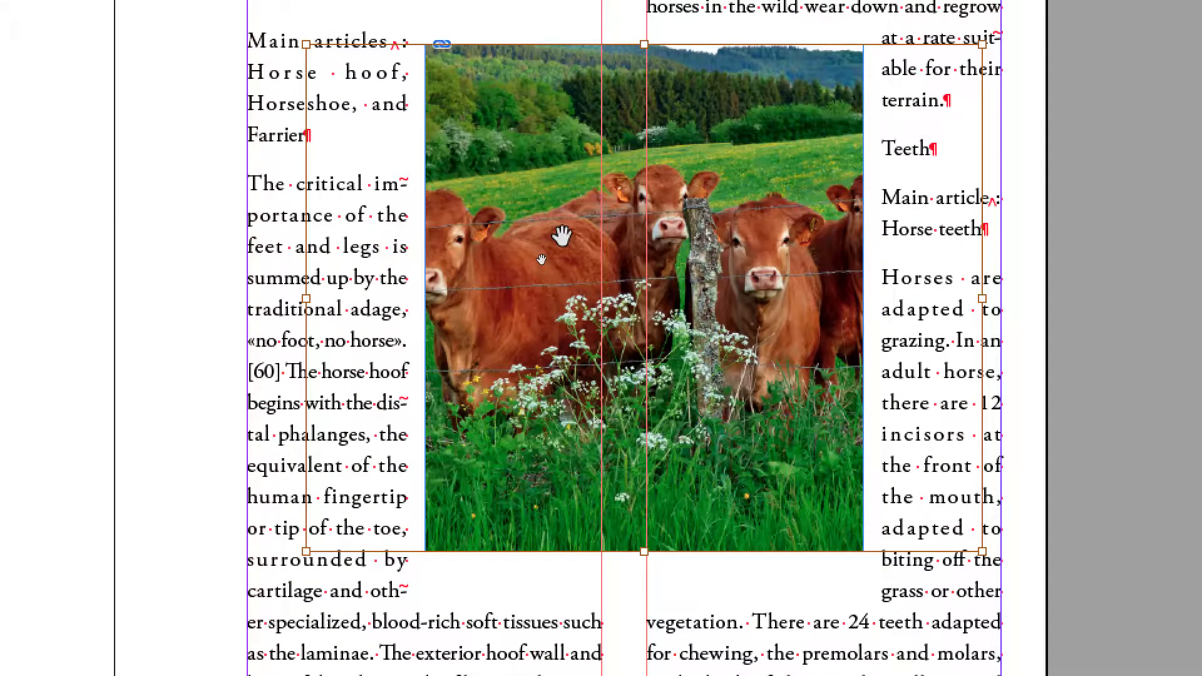
{"action": "left_click_drag", "start_coordinate": [562, 236], "coordinate": [586, 233]}
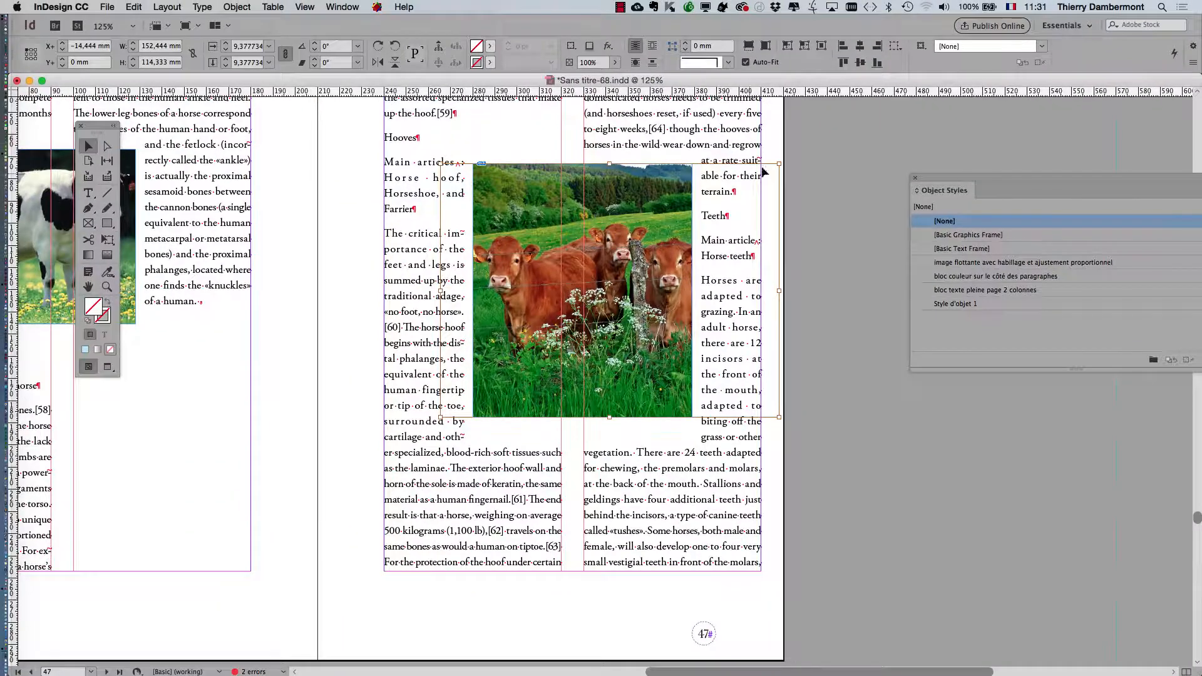
{"action": "left_click", "coordinate": [1012, 17]}
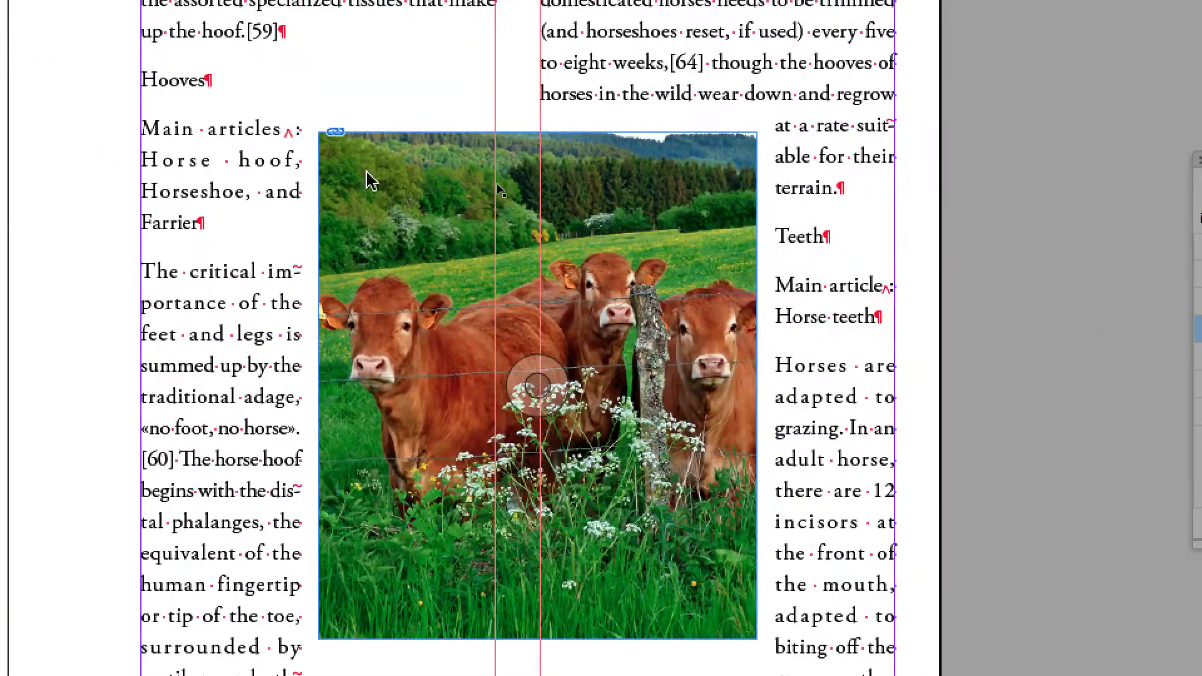
- Resize the brown cows' auto-fitting frame from its upper-left corner to about 86 x 57 mm
{"action": "left_click", "coordinate": [492, 186]}
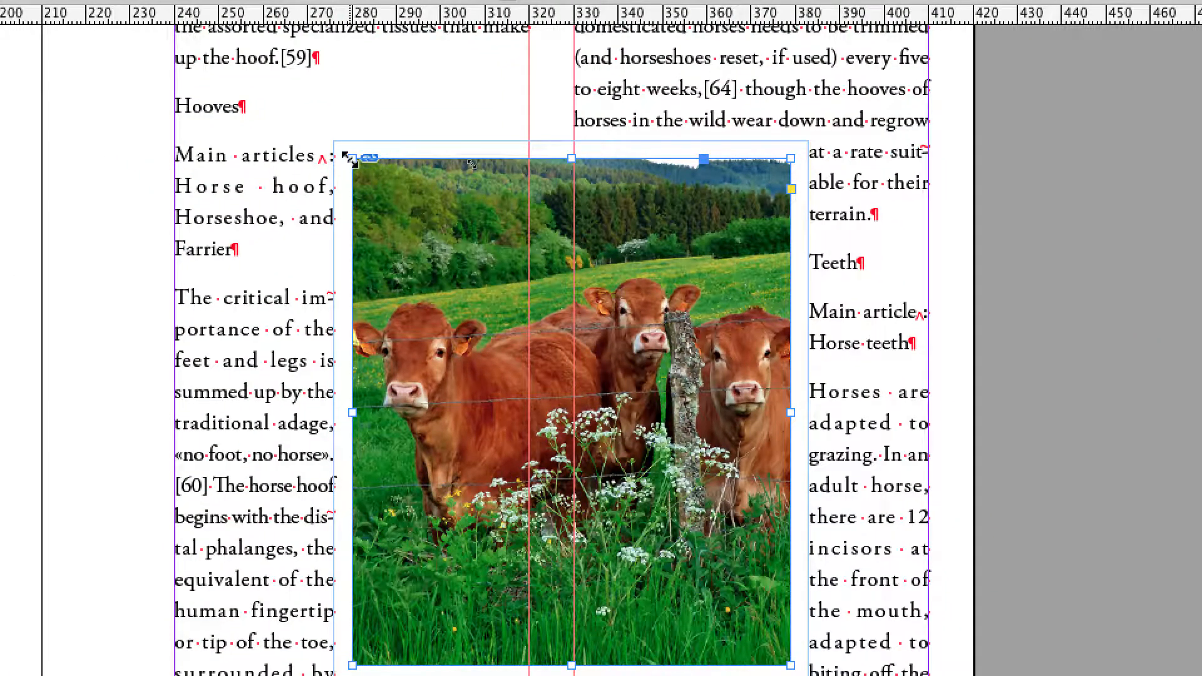
{"action": "left_click_drag", "start_coordinate": [349, 159], "coordinate": [442, 199]}
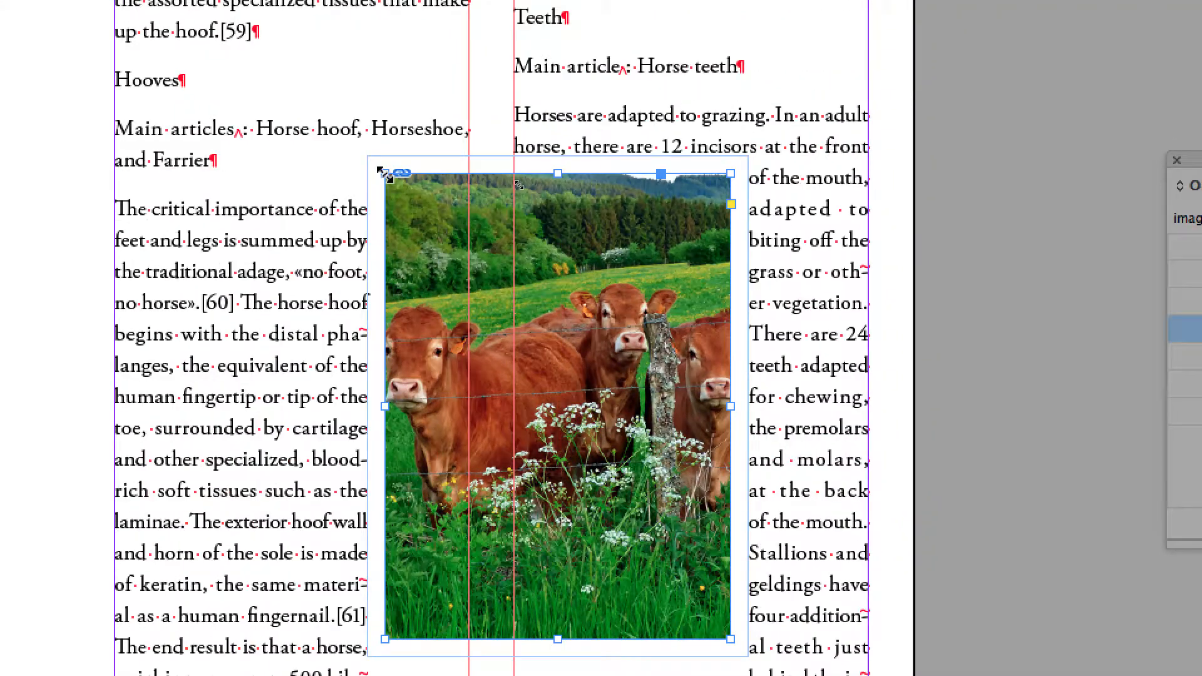
{"action": "left_click_drag", "start_coordinate": [383, 173], "coordinate": [417, 201]}
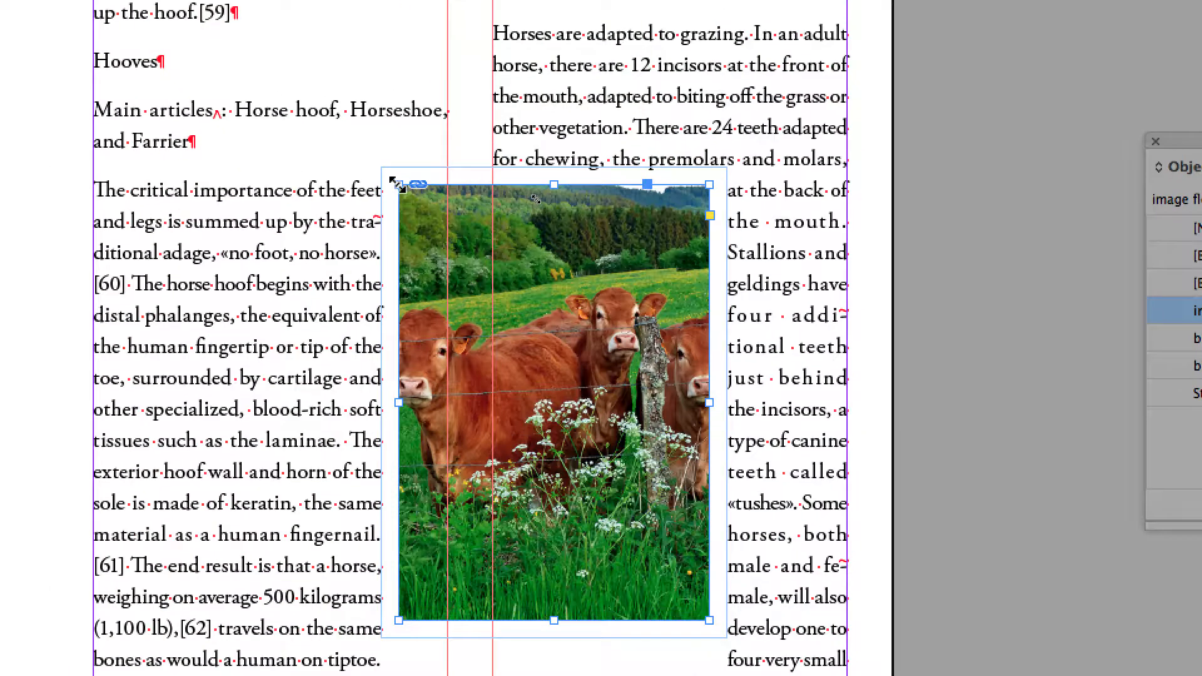
{"action": "left_click_drag", "start_coordinate": [356, 166], "coordinate": [344, 322]}
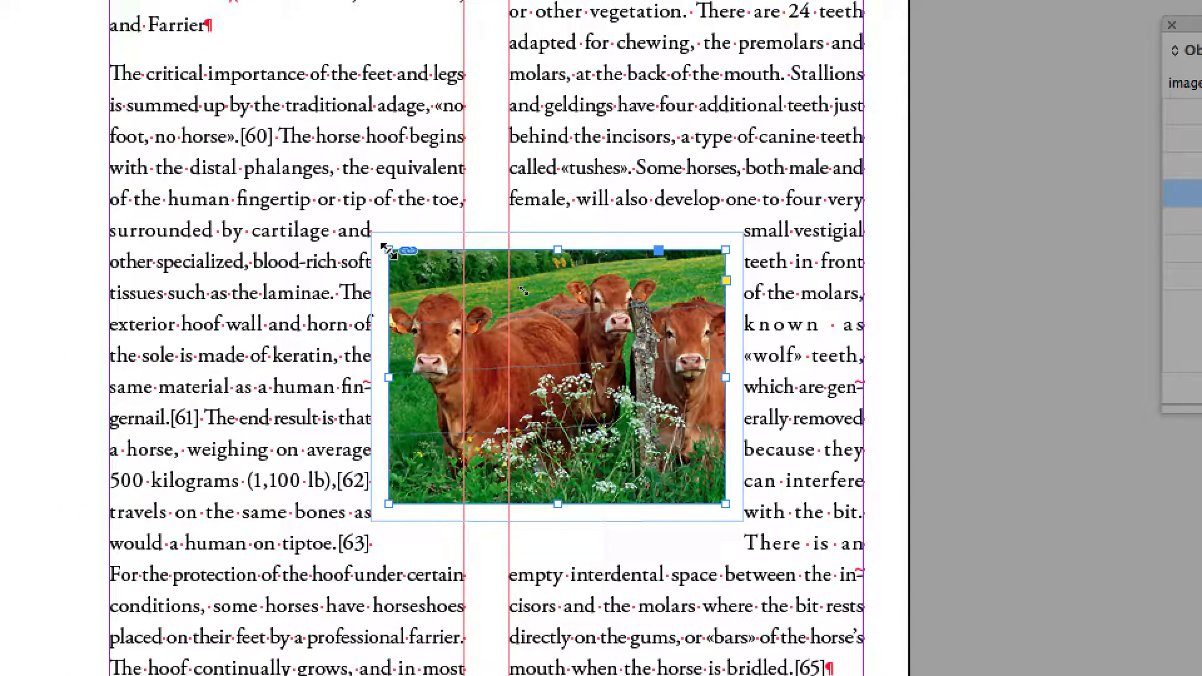
{"action": "left_click_drag", "start_coordinate": [388, 251], "coordinate": [367, 240]}
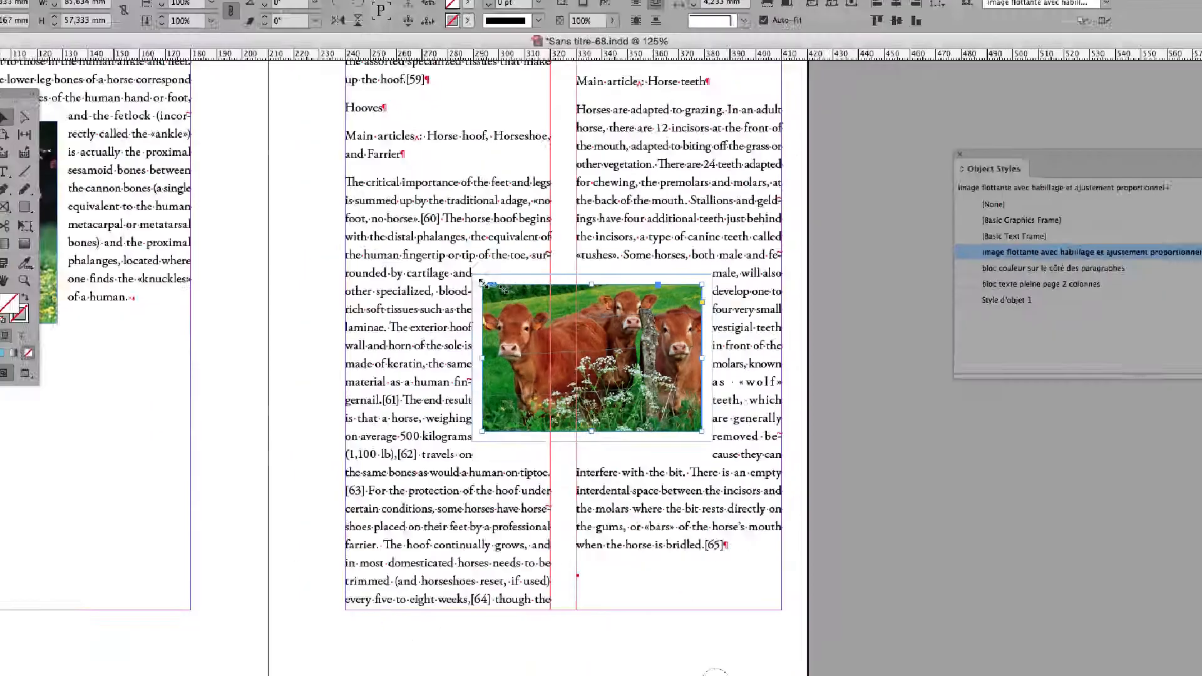
- Try shrinking the black-and-white cow's frame on page 46 from its upper-left corner, and undo the resize
{"action": "scroll", "coordinate": [488, 244], "scroll_direction": "left", "scroll_amount": 8}
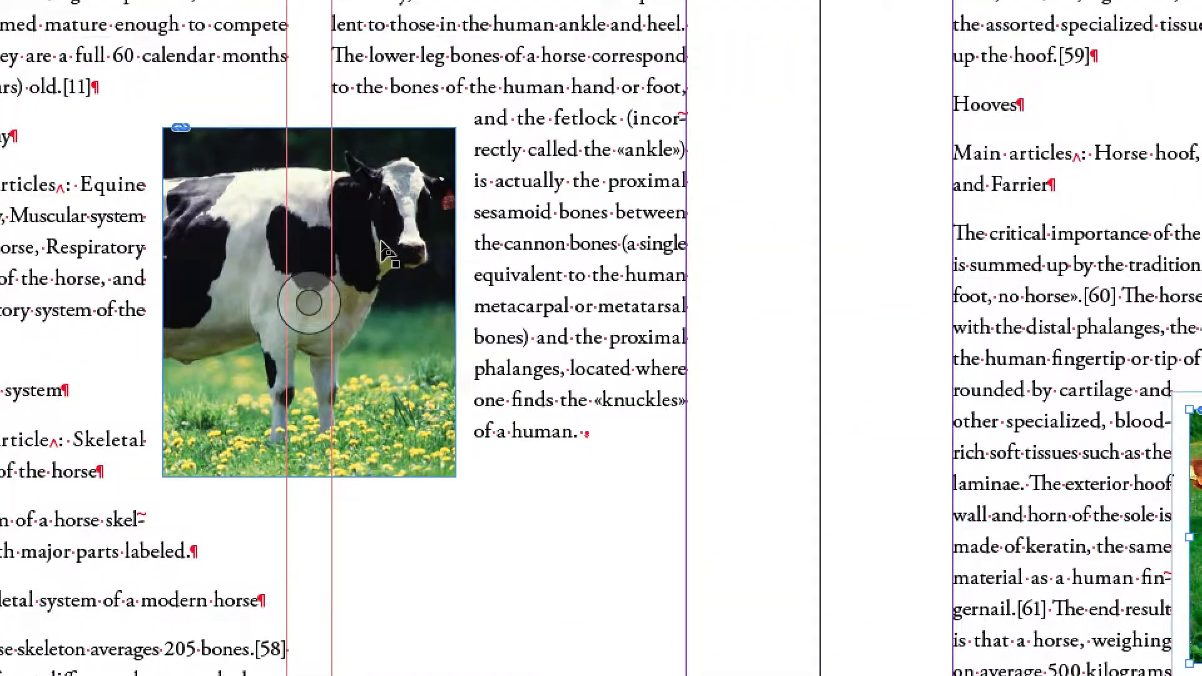
{"action": "left_click", "coordinate": [385, 250]}
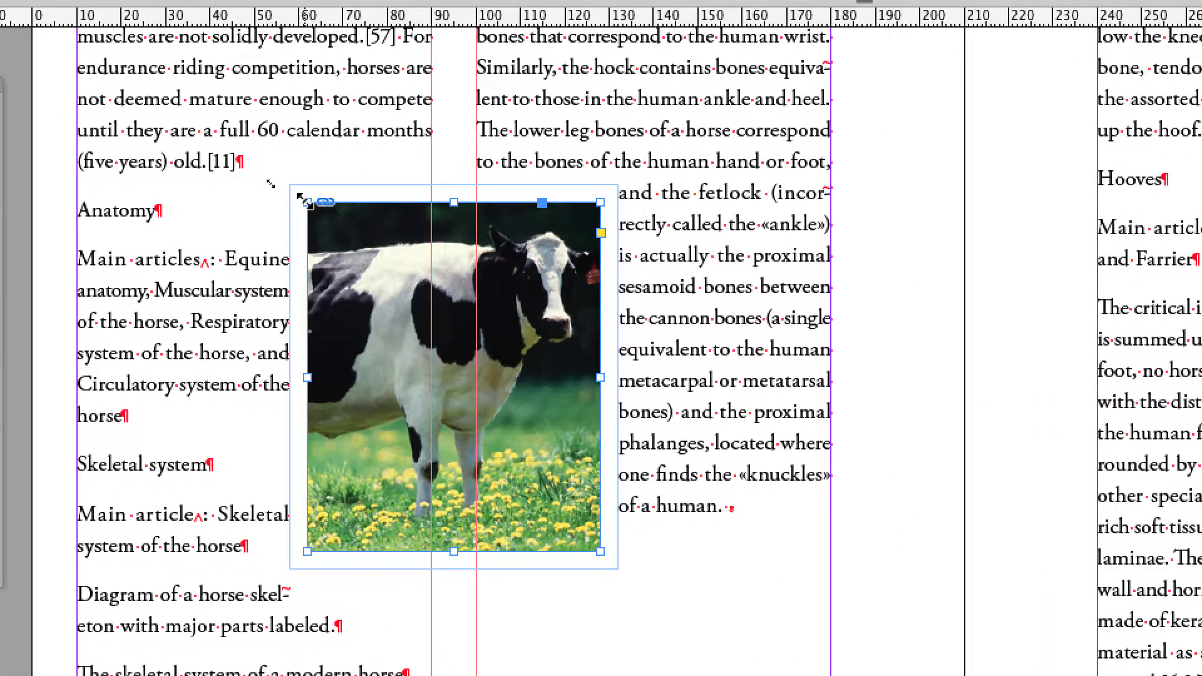
{"action": "left_click_drag", "start_coordinate": [306, 202], "coordinate": [373, 319]}
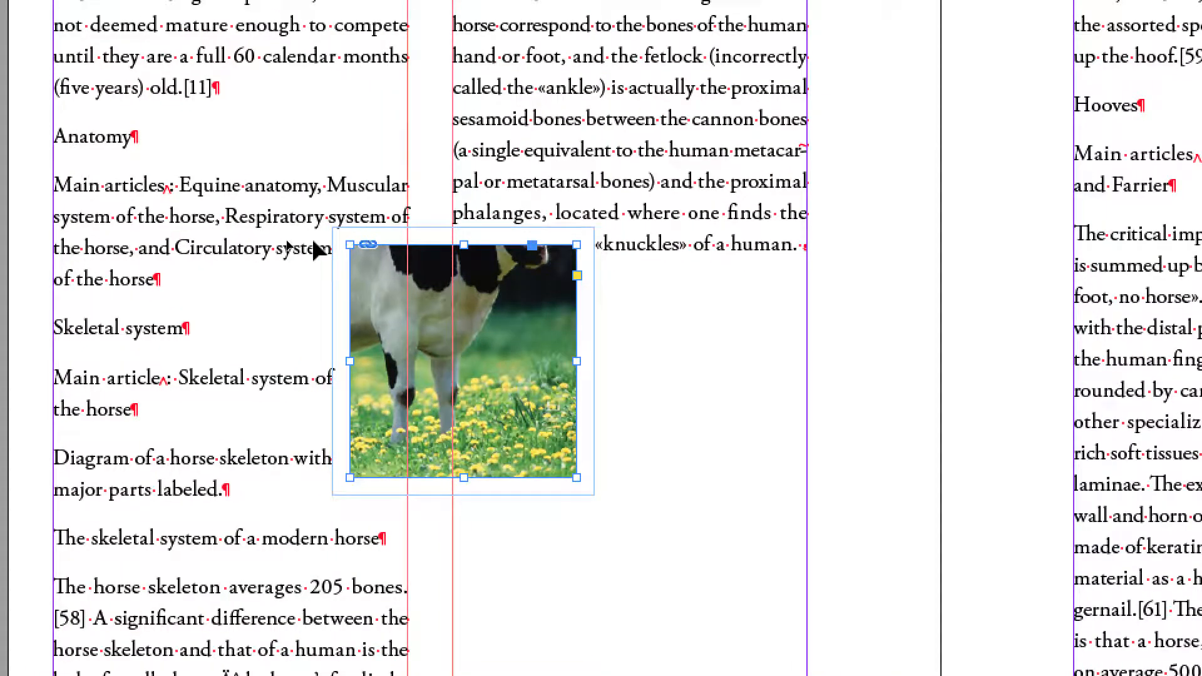
{"action": "key", "text": "super+z"}
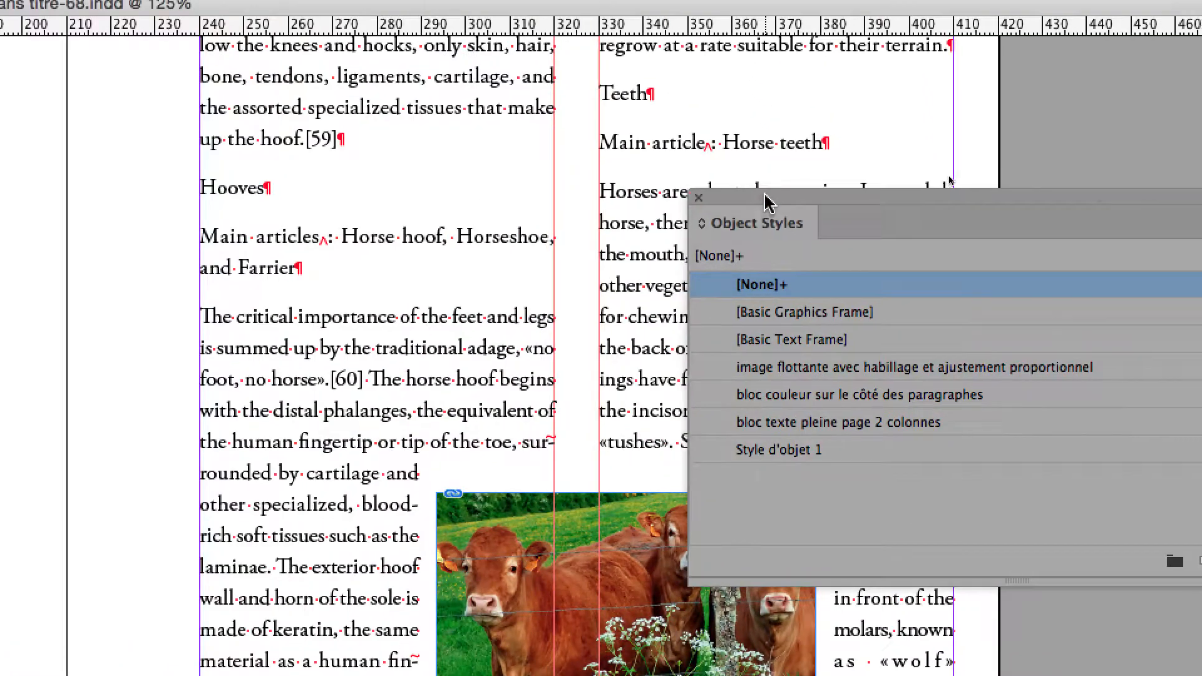
- Move the brown cows' frame up on page 47 to about X 282 mm, Y 91 mm
{"action": "left_click_drag", "start_coordinate": [751, 176], "coordinate": [917, 258]}
{"action": "left_click", "coordinate": [617, 527]}
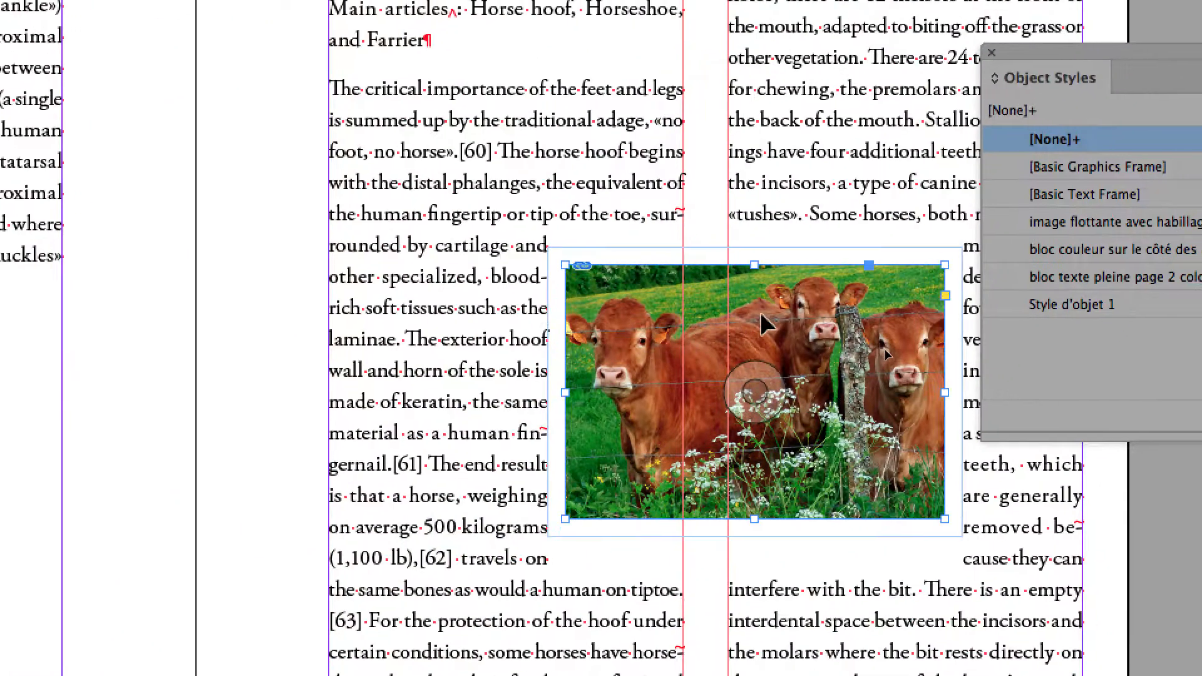
{"action": "left_click_drag", "start_coordinate": [764, 322], "coordinate": [730, 147]}
{"action": "left_click_drag", "start_coordinate": [751, 253], "coordinate": [750, 252]}
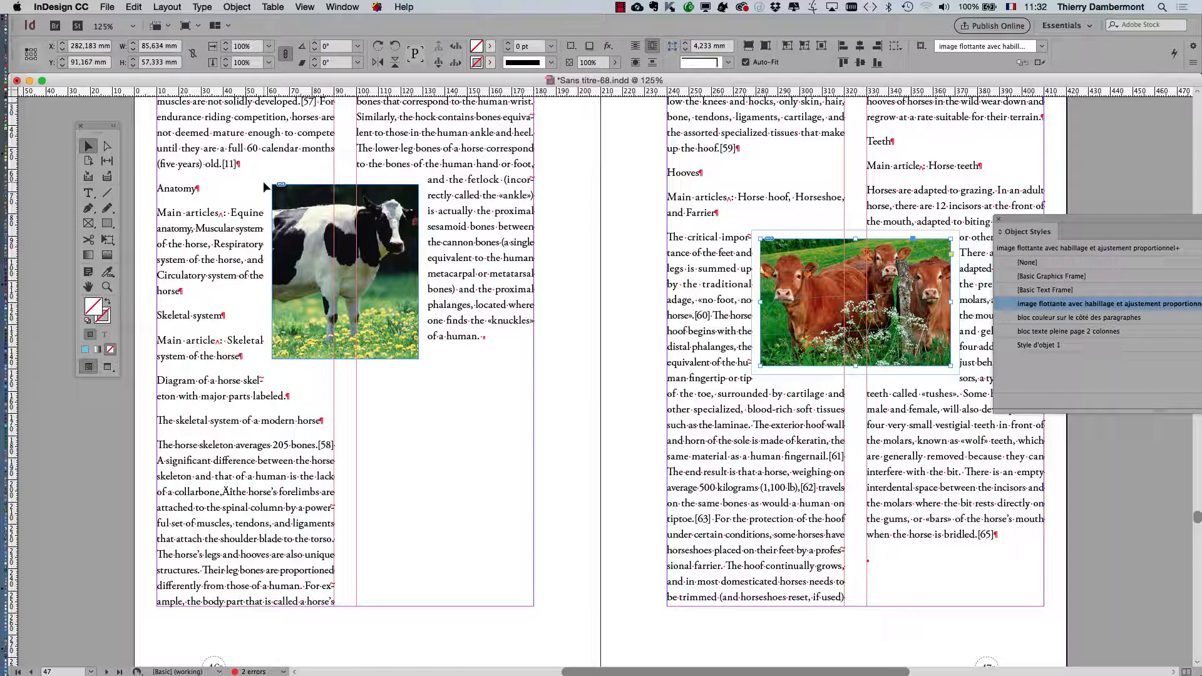
- Select the black-and-white cow's frame on page 46 and check which object style it uses
{"action": "left_click_drag", "start_coordinate": [1017, 222], "coordinate": [510, 133]}
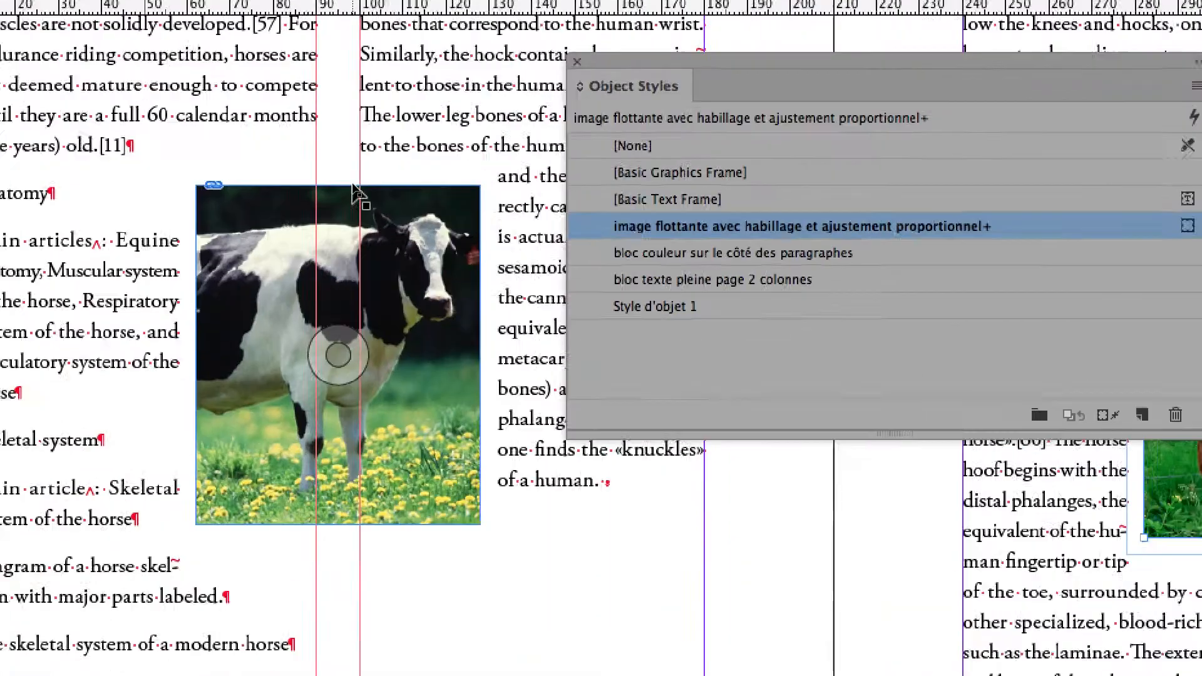
{"action": "left_click", "coordinate": [360, 190]}
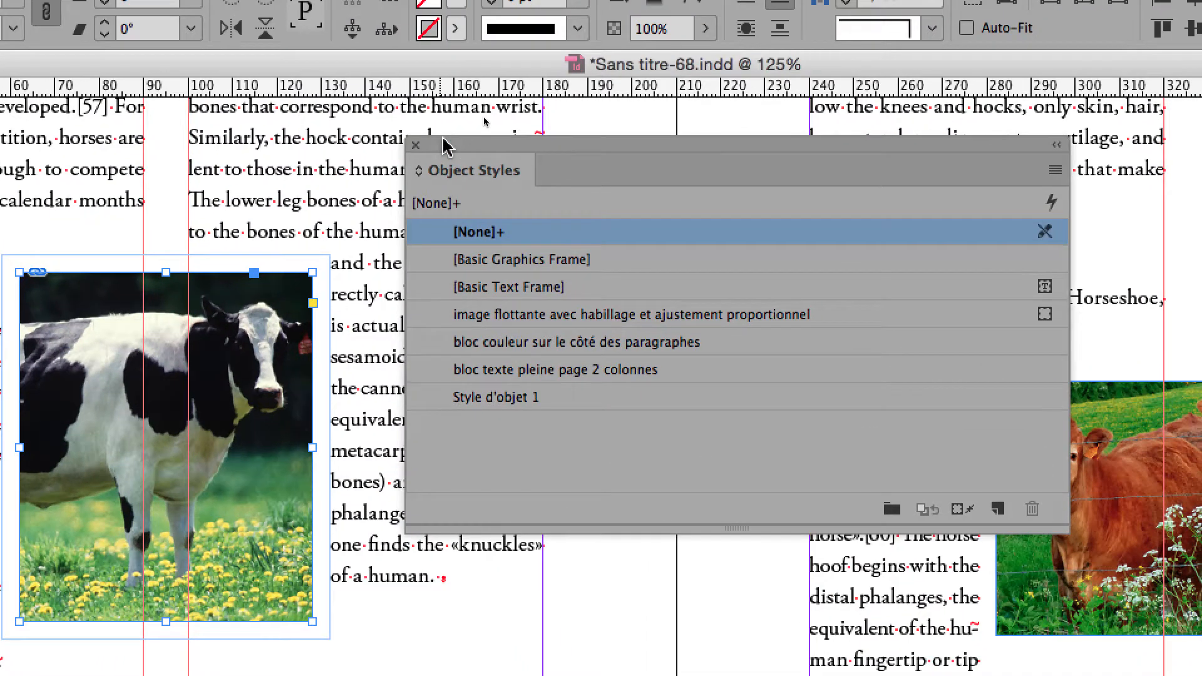
{"action": "left_click_drag", "start_coordinate": [348, 21], "coordinate": [487, 189]}
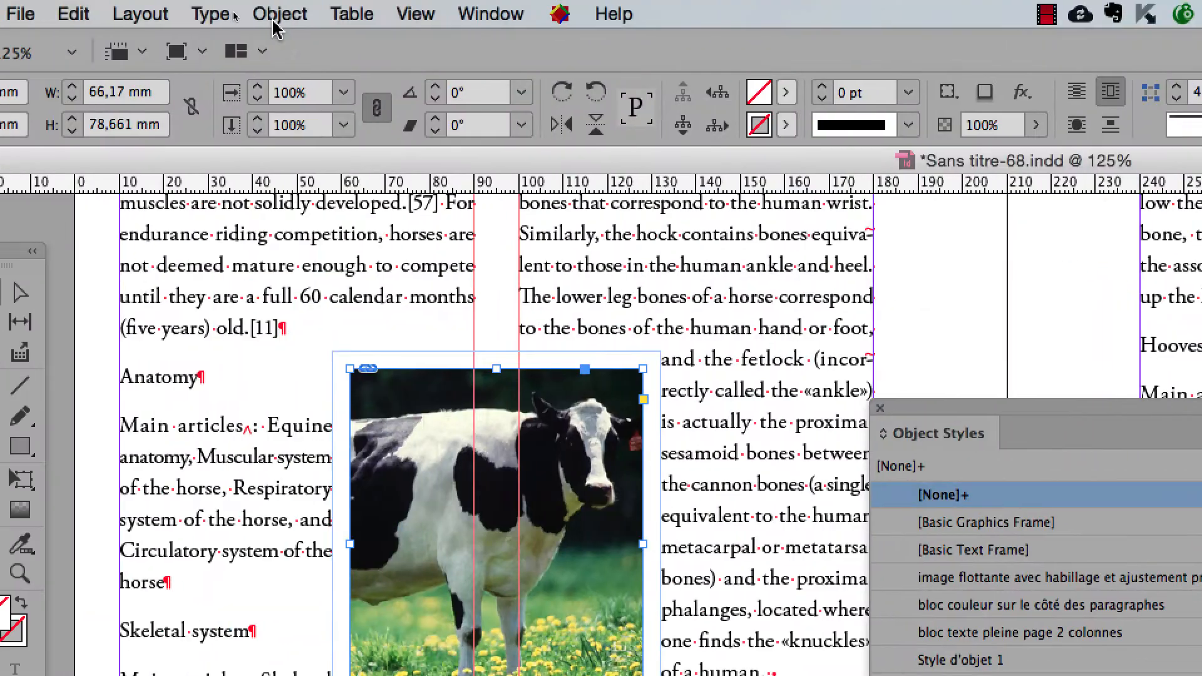
- Enable Auto-Fit on the black-and-white cow's frame with Fill Frame Proportionally as its frame fitting option
{"action": "left_click", "coordinate": [281, 13]}
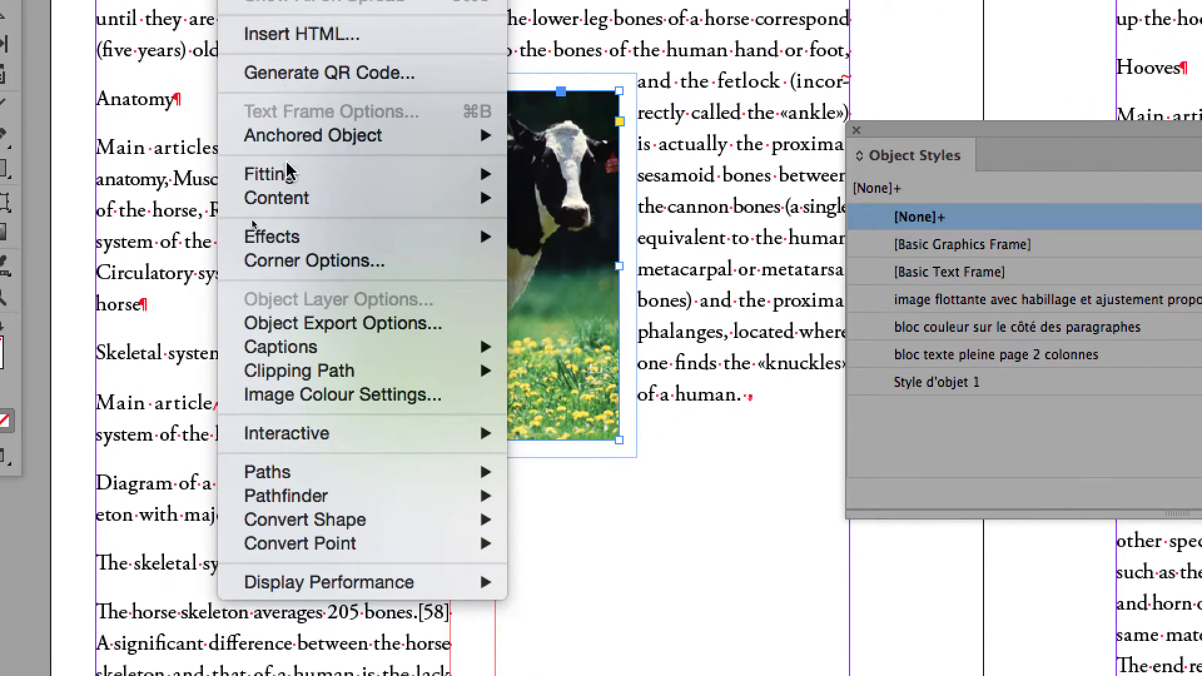
{"action": "mouse_move", "coordinate": [301, 300]}
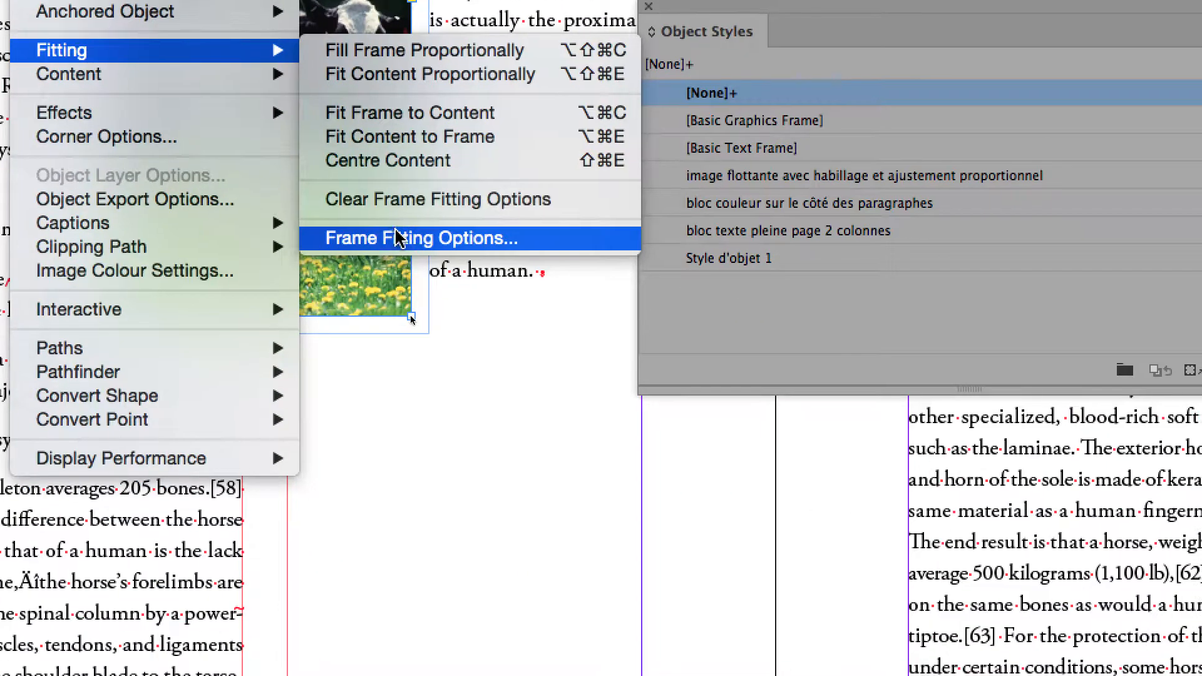
{"action": "left_click", "coordinate": [396, 238]}
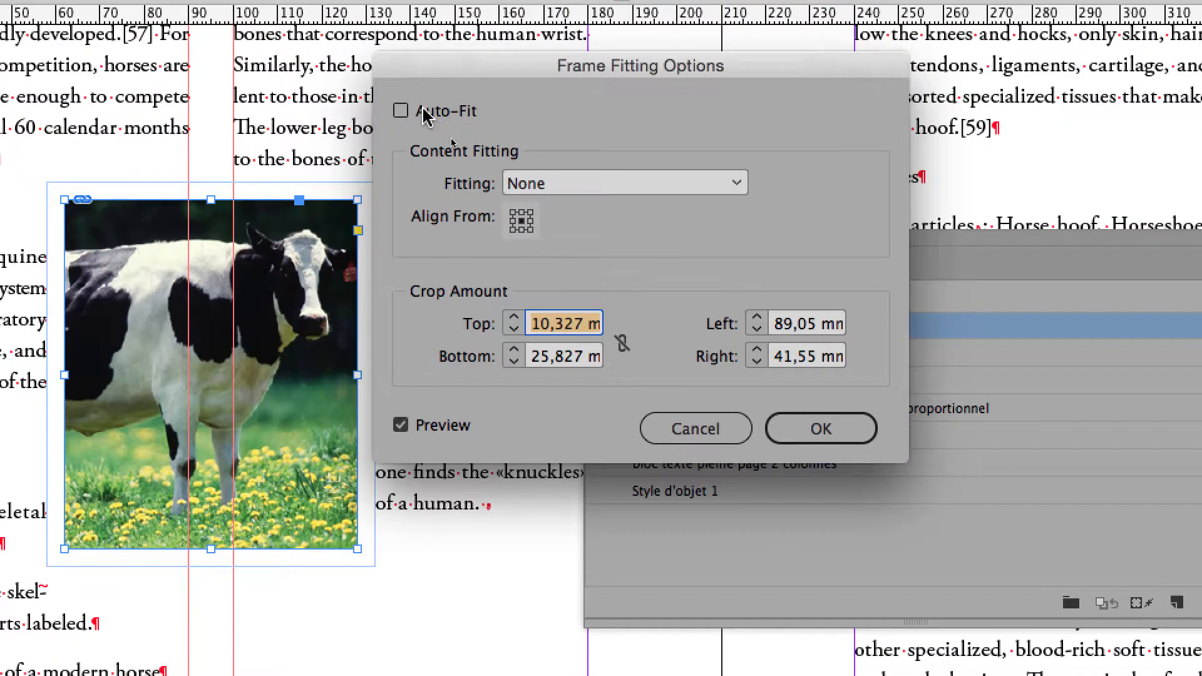
{"action": "left_click", "coordinate": [383, 144]}
{"action": "left_click", "coordinate": [542, 220]}
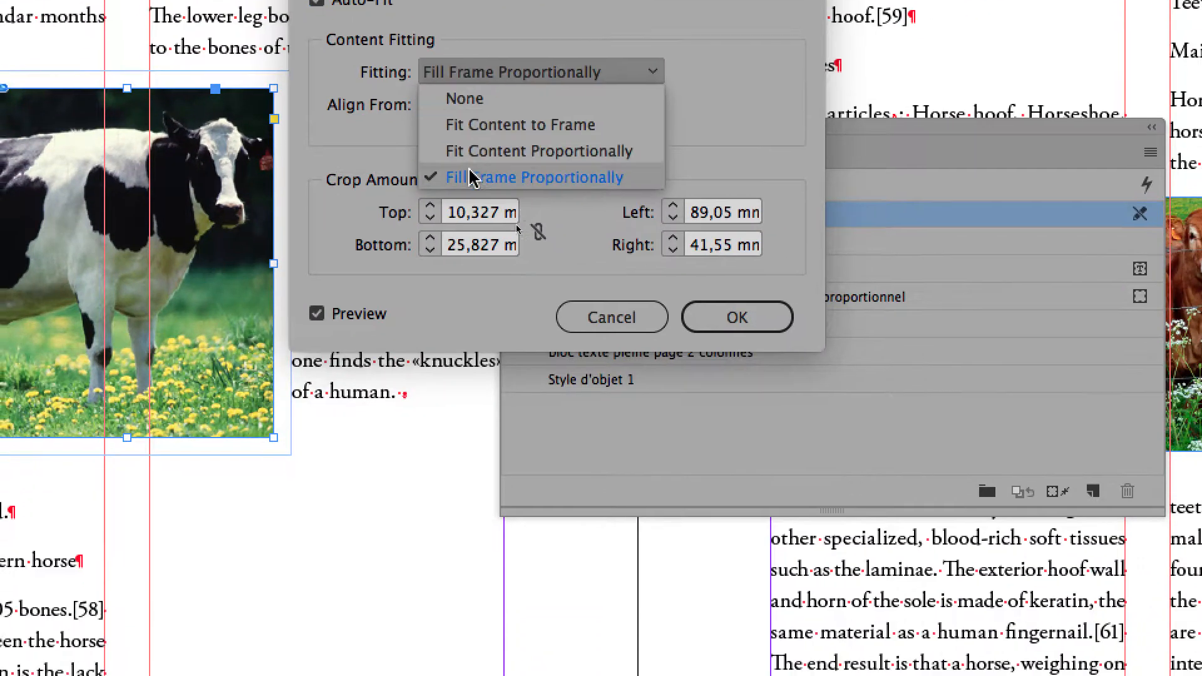
{"action": "left_click", "coordinate": [482, 244]}
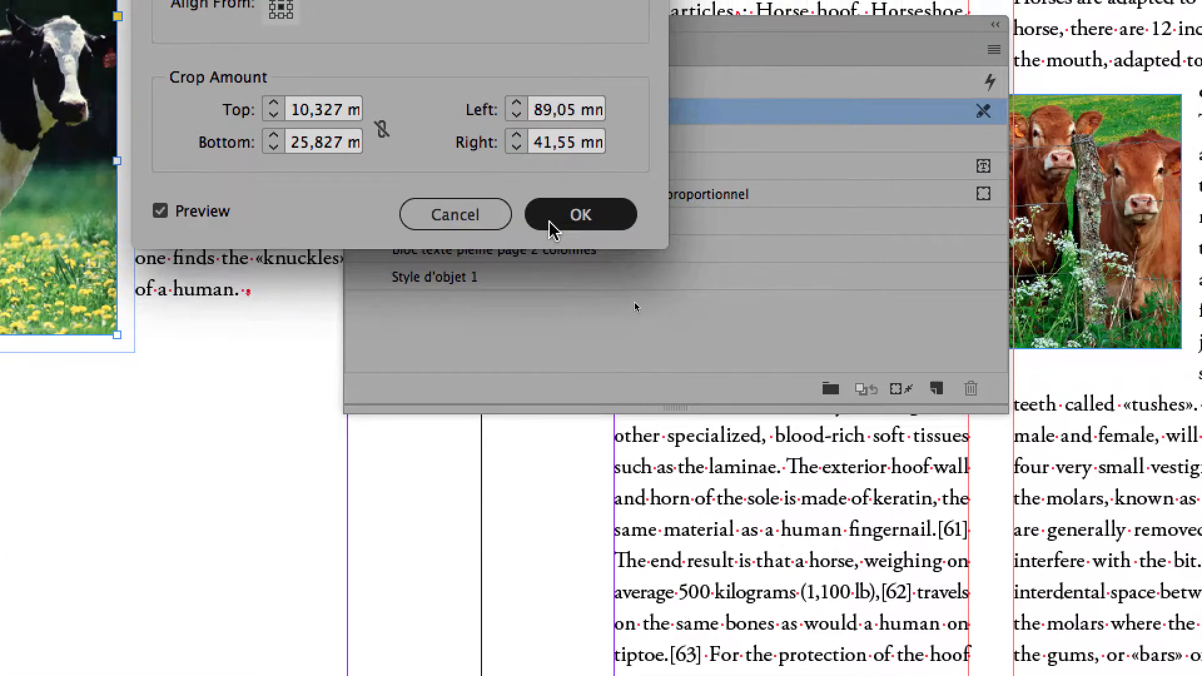
{"action": "left_click", "coordinate": [692, 271]}
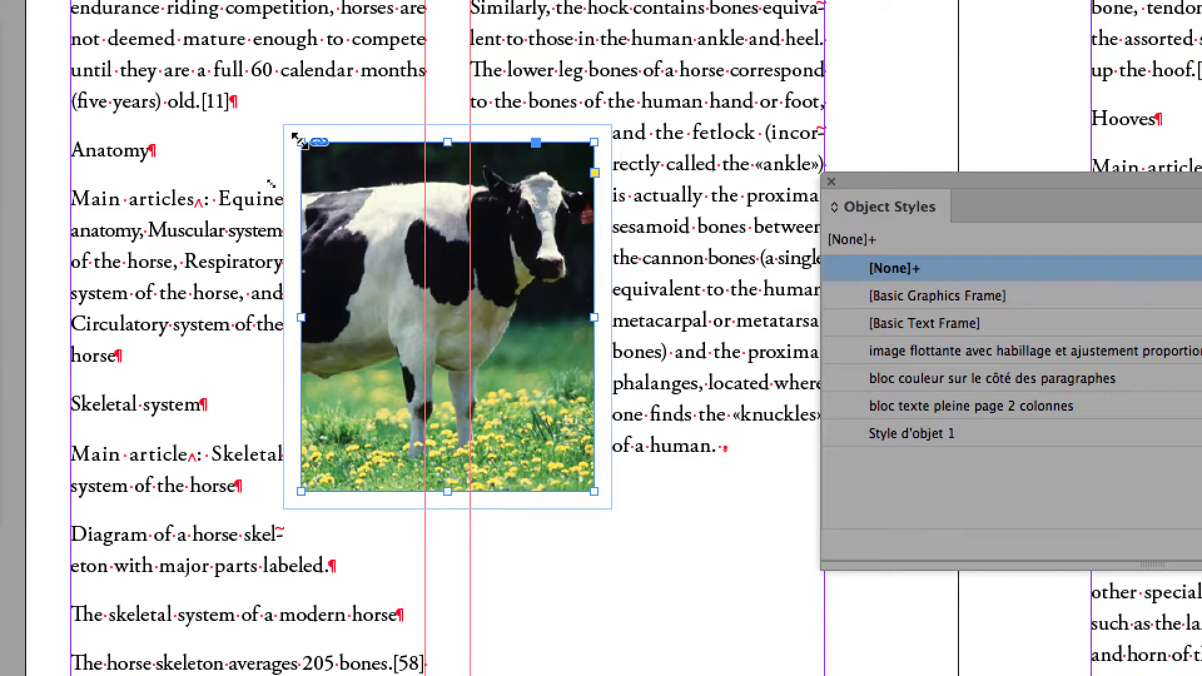
- Resize the black-and-white cow's frame from its upper-left corner through several proportions, ending with a landscape frame spanning both columns
{"action": "left_click_drag", "start_coordinate": [456, 129], "coordinate": [465, 172]}
{"action": "left_click_drag", "start_coordinate": [304, 156], "coordinate": [266, 260]}
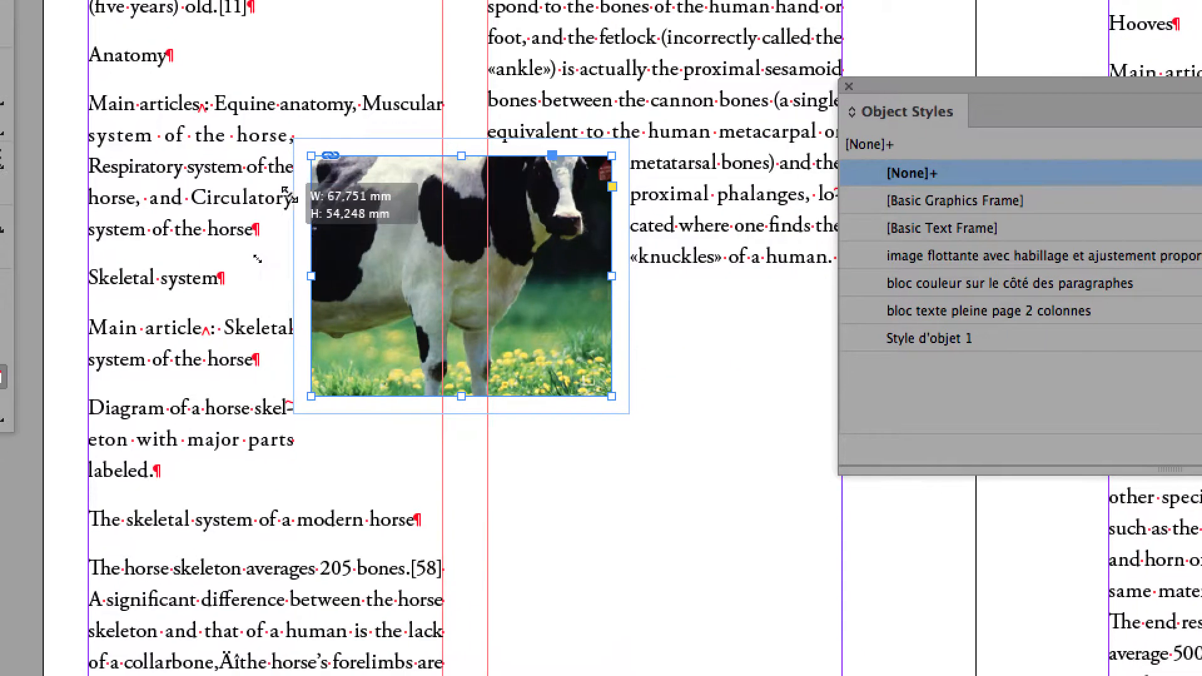
{"action": "left_click_drag", "start_coordinate": [287, 193], "coordinate": [343, 21]}
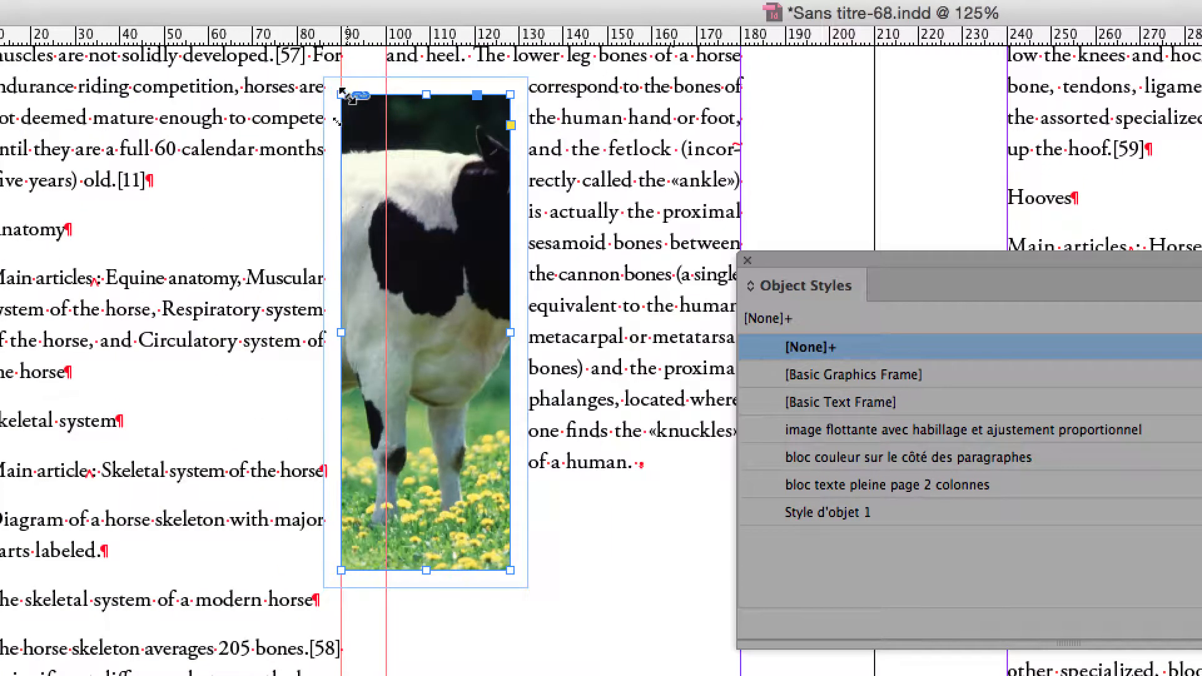
{"action": "left_click_drag", "start_coordinate": [343, 94], "coordinate": [343, 351]}
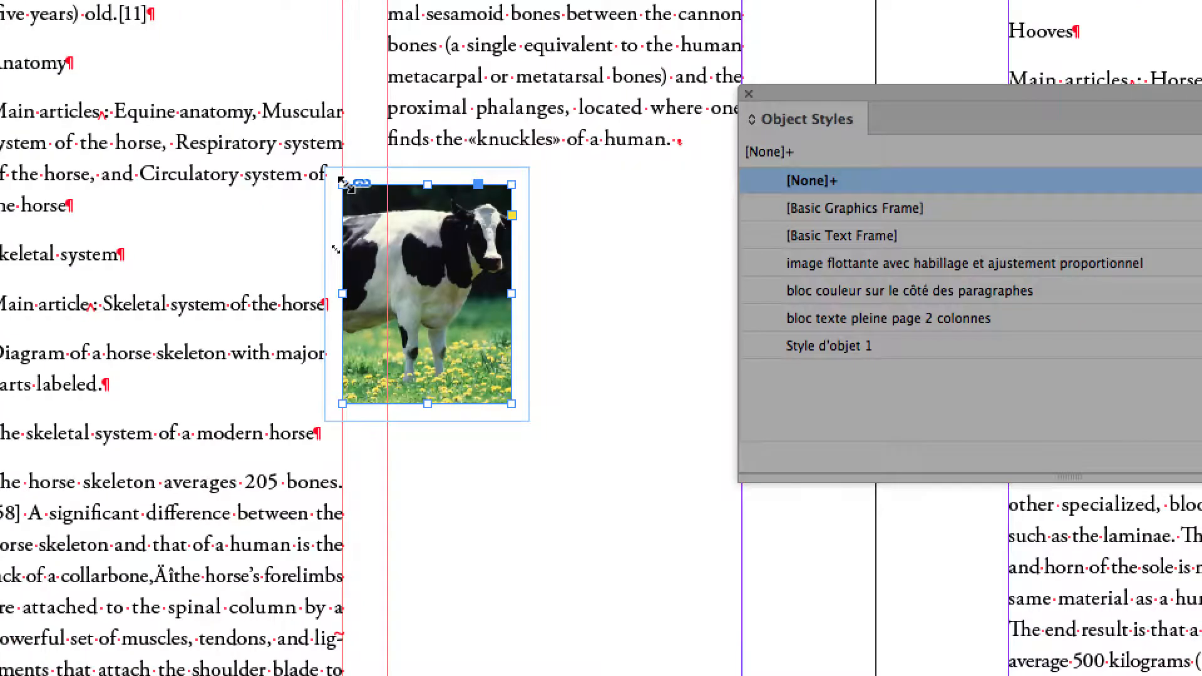
{"action": "left_click_drag", "start_coordinate": [343, 182], "coordinate": [226, 253]}
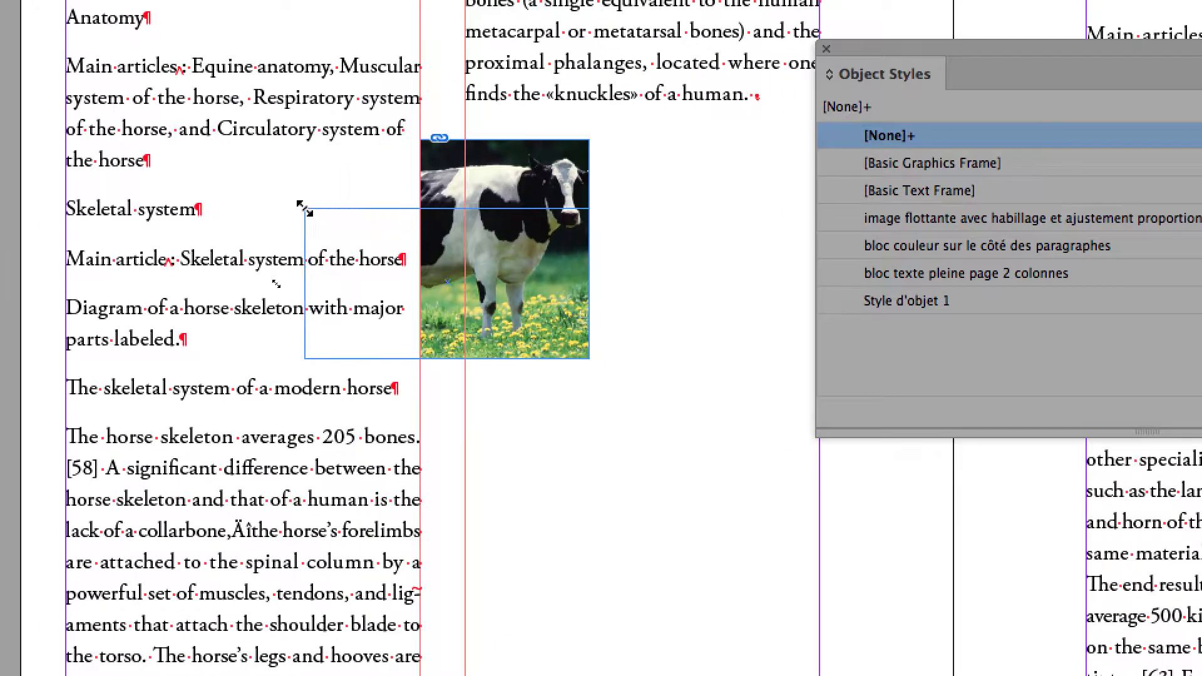
{"action": "left_click_drag", "start_coordinate": [300, 207], "coordinate": [299, 152]}
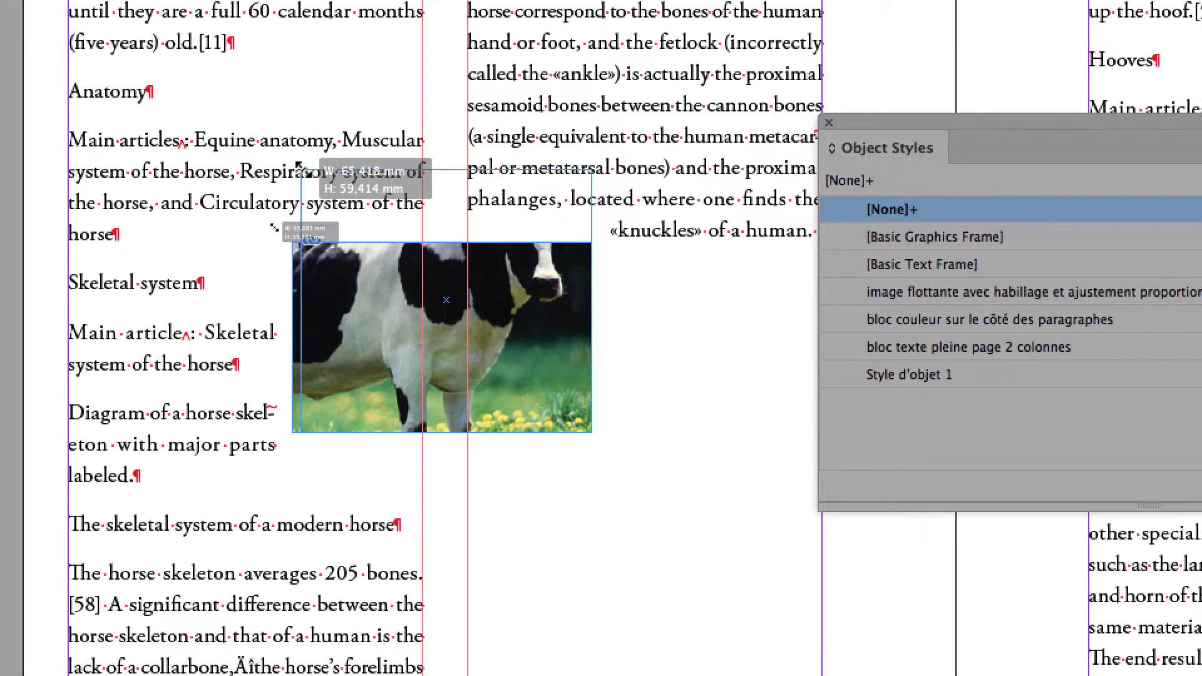
{"action": "left_click_drag", "start_coordinate": [304, 171], "coordinate": [300, 228]}
- Shift the black-and-white cow picture down inside its frame until the whole head shows, and reselect the frame
{"action": "double_click", "coordinate": [449, 275]}
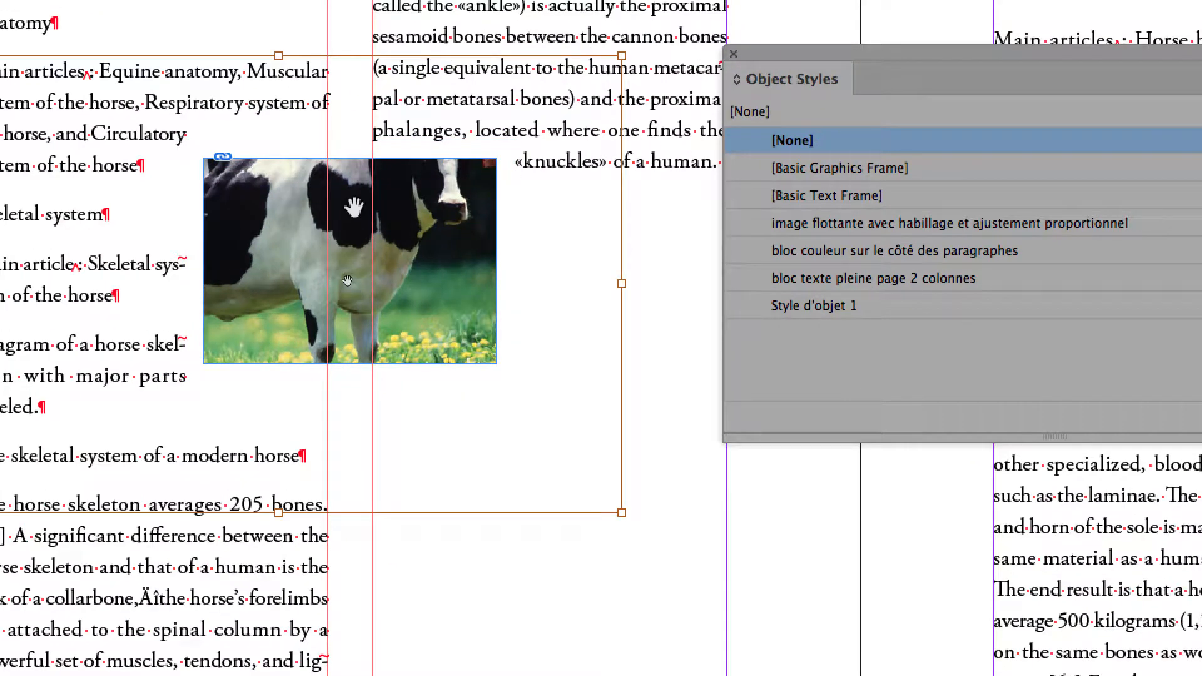
{"action": "left_click_drag", "start_coordinate": [347, 280], "coordinate": [343, 313]}
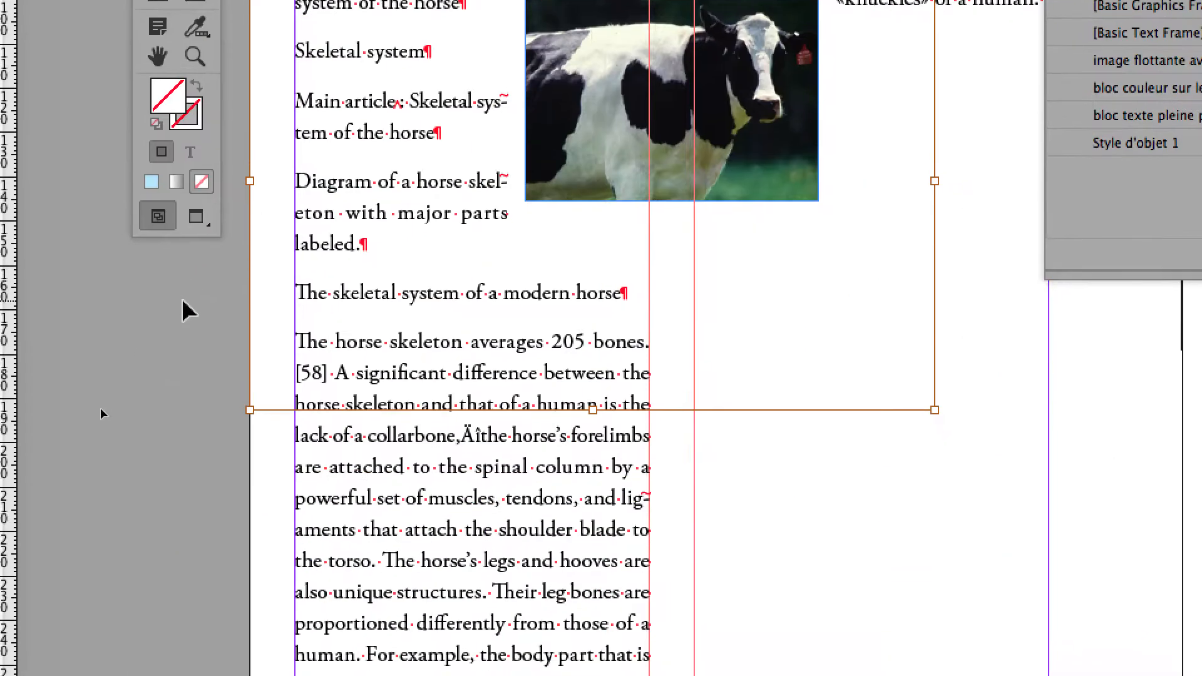
{"action": "left_click", "coordinate": [183, 302]}
{"action": "left_click", "coordinate": [556, 3]}
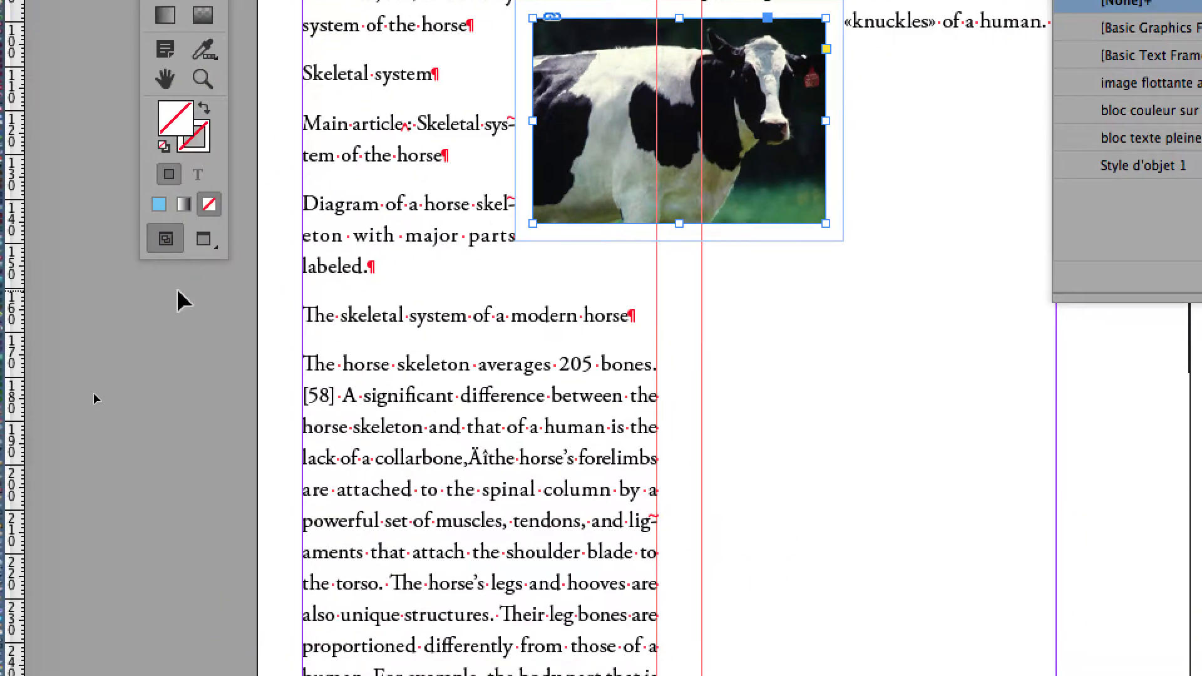
{"action": "left_click", "coordinate": [178, 291]}
{"action": "left_click", "coordinate": [303, 210]}
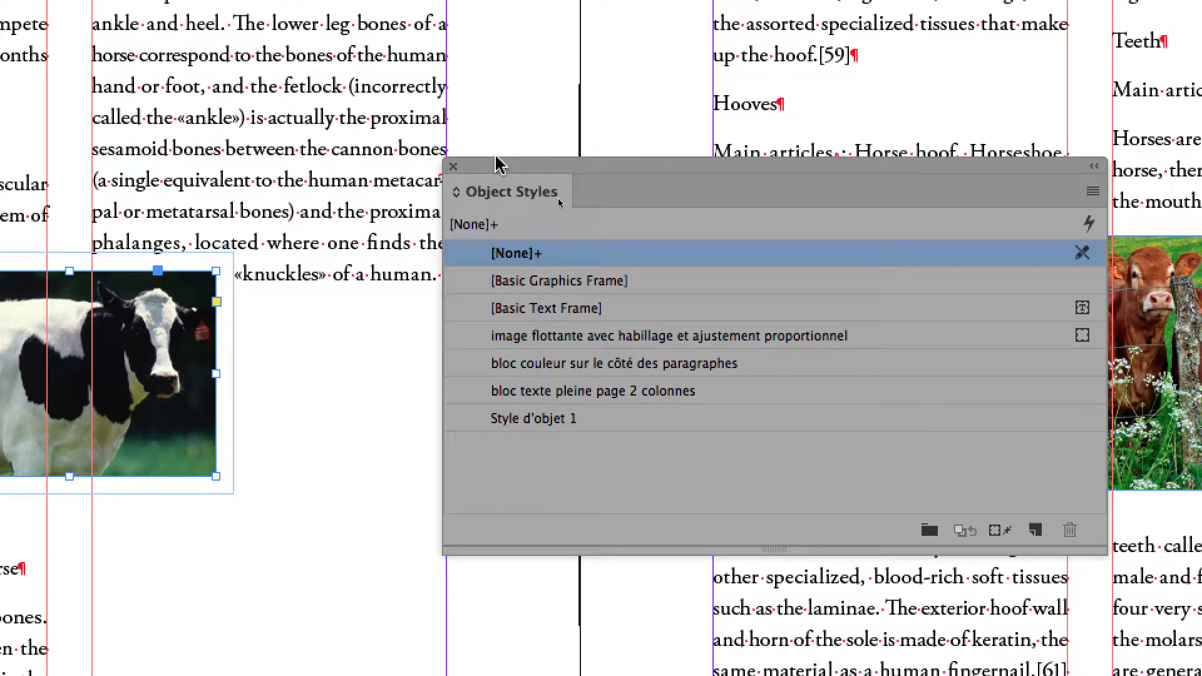
- Apply the object style "image flottante avec habillage et ajustement proportionnel" to the black-and-white cow's frame
{"action": "left_click_drag", "start_coordinate": [493, 163], "coordinate": [322, 119]}
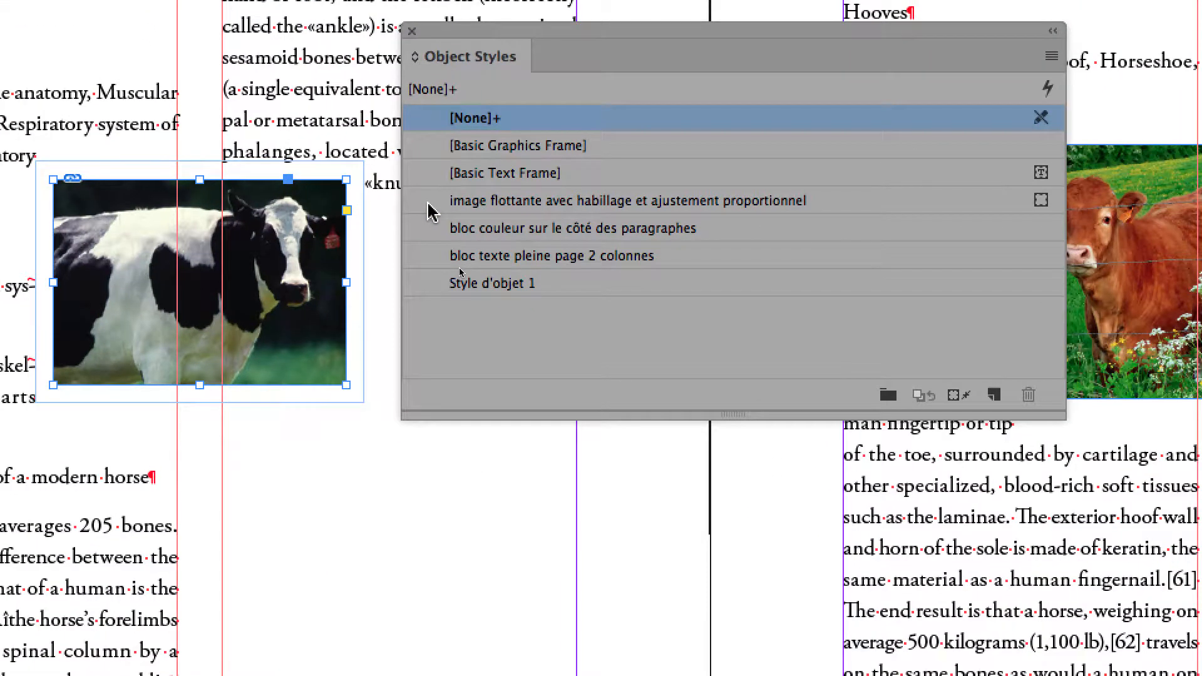
{"action": "left_click", "coordinate": [428, 203]}
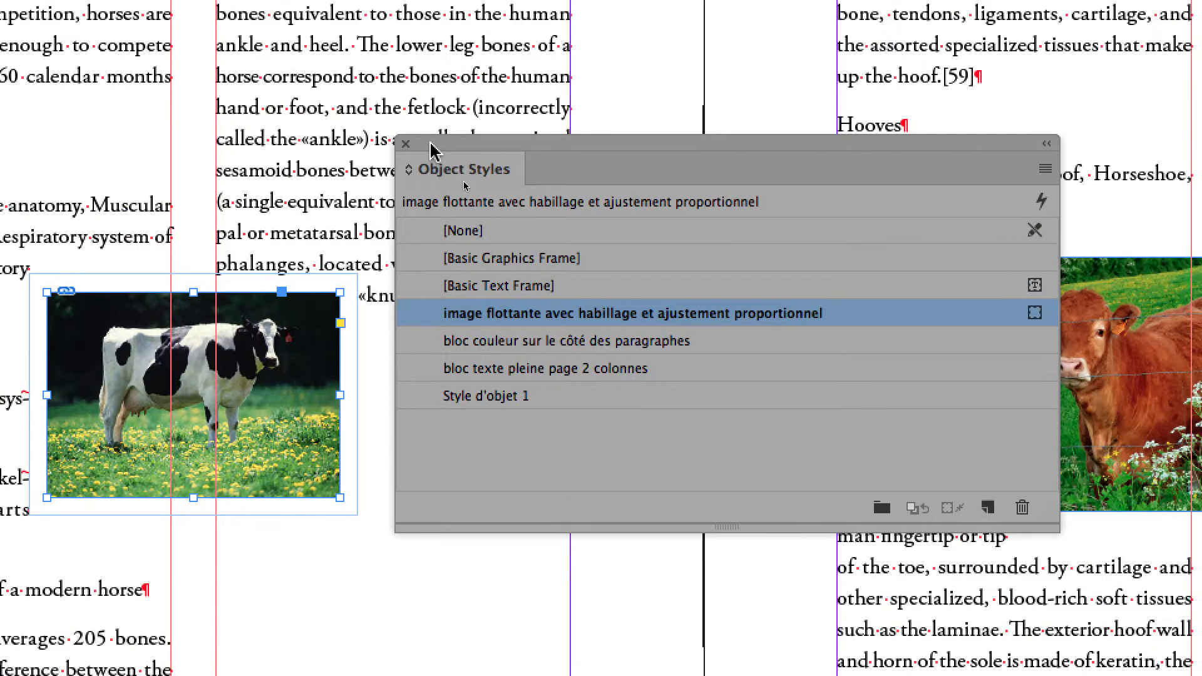
{"action": "left_click_drag", "start_coordinate": [439, 30], "coordinate": [468, 34]}
{"action": "left_click_drag", "start_coordinate": [441, 144], "coordinate": [583, 166]}
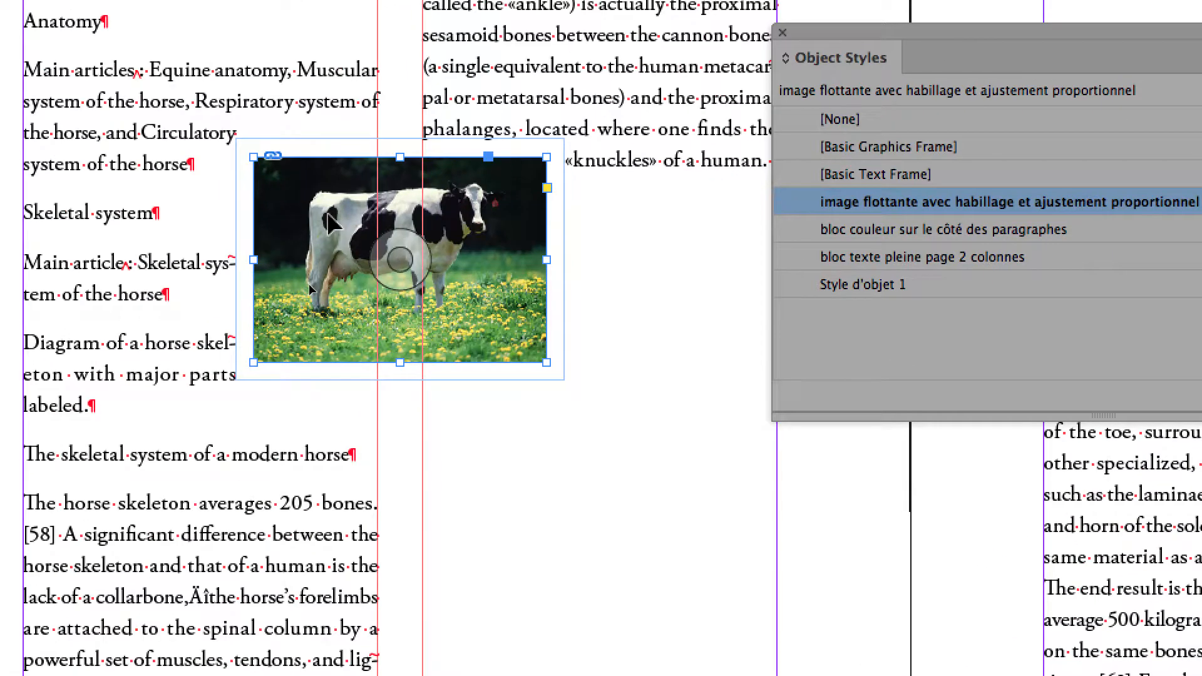
- Check the object style of the picture content inside the cow's frame, and reselect the frame for comparison
{"action": "double_click", "coordinate": [330, 220]}
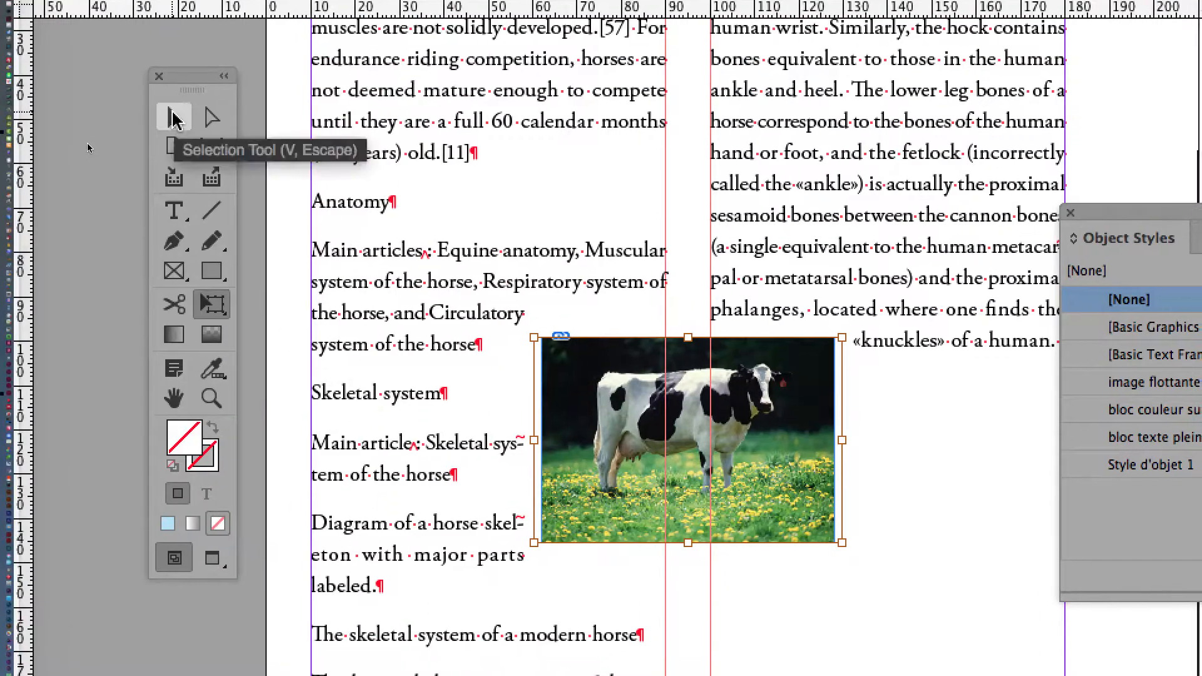
{"action": "left_click", "coordinate": [174, 113]}
{"action": "left_click", "coordinate": [116, 86]}
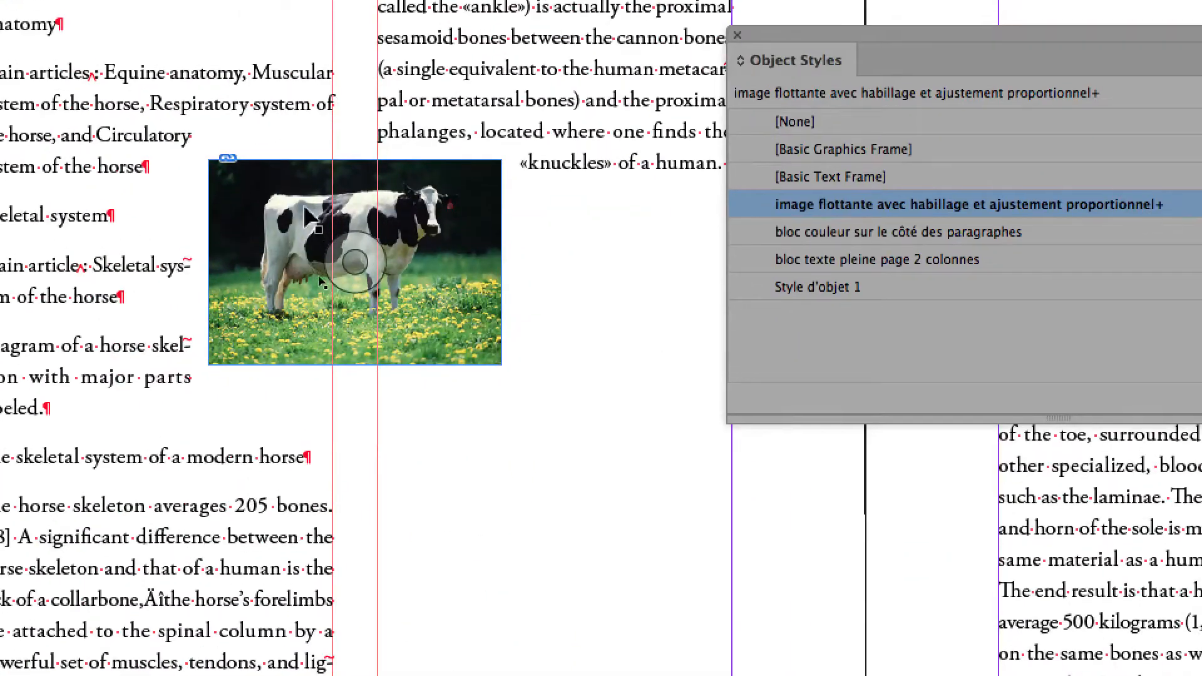
{"action": "left_click", "coordinate": [626, 295]}
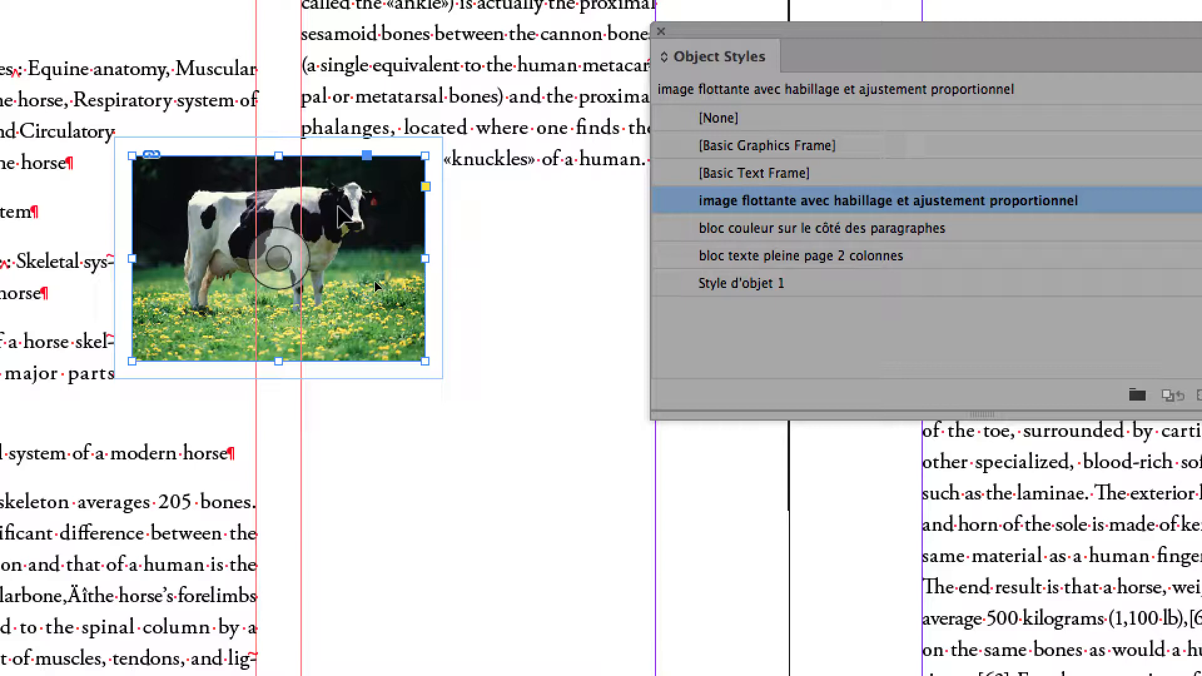
- Enlarge the cow picture inside its unchanged frame from the upper-left corner and reposition it to show the cow's head
{"action": "double_click", "coordinate": [375, 281]}
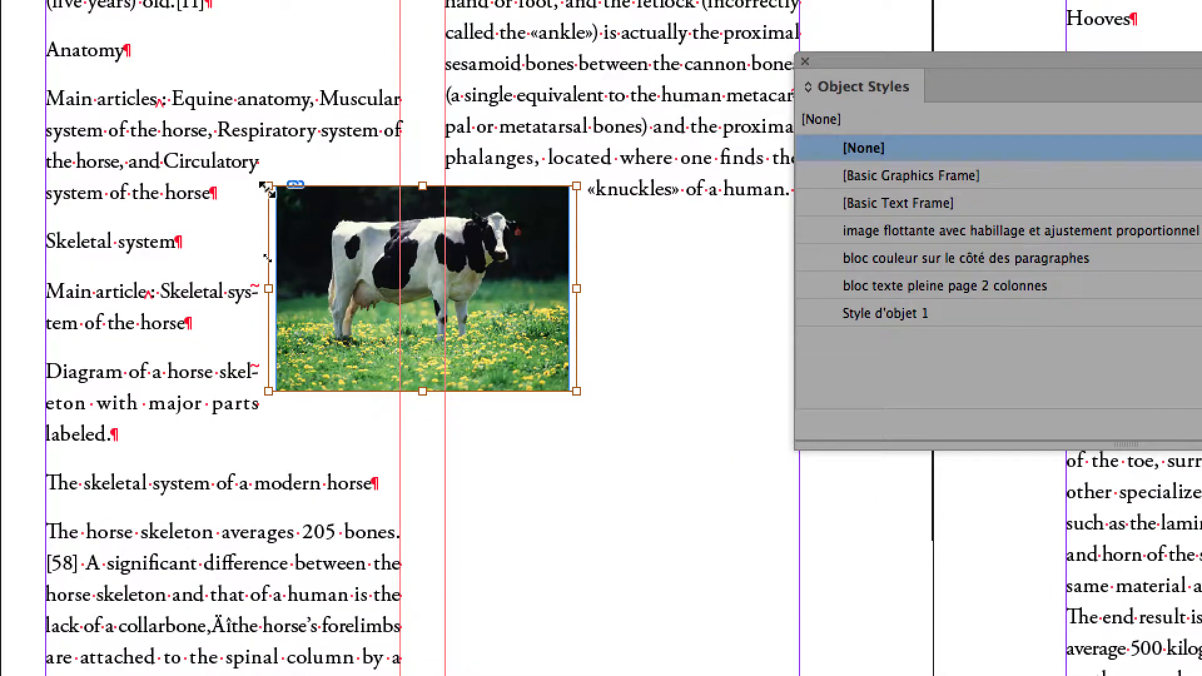
{"action": "left_click_drag", "start_coordinate": [266, 188], "coordinate": [184, 139]}
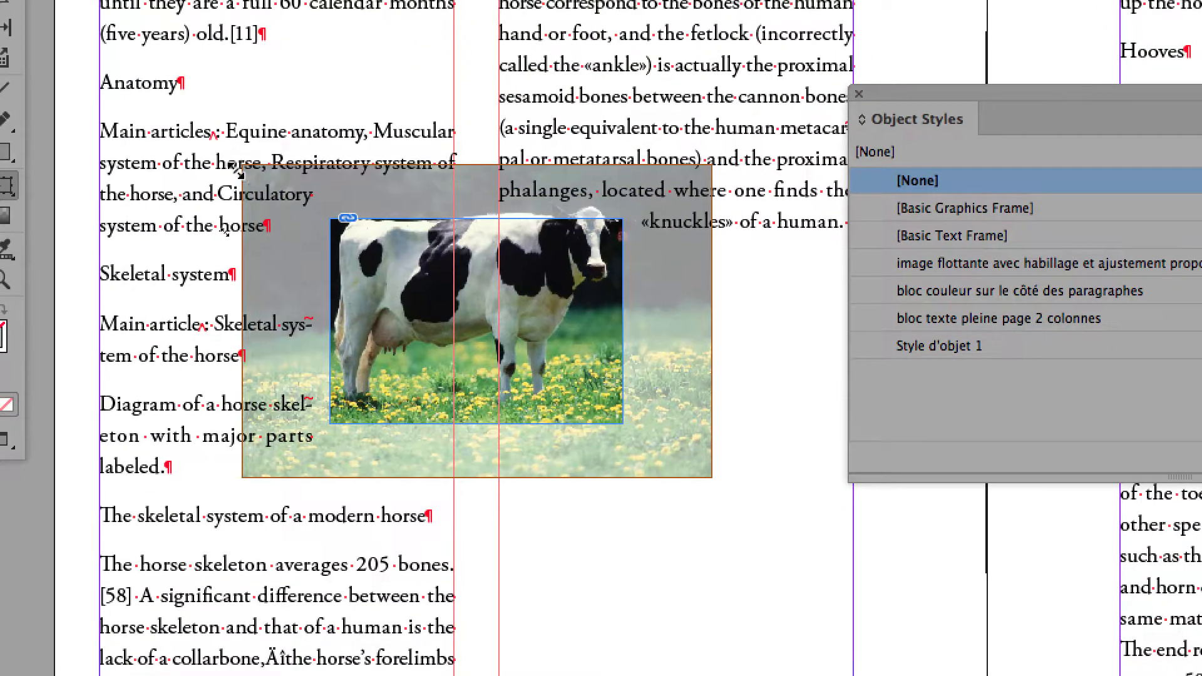
{"action": "mouse_move", "coordinate": [237, 171]}
{"action": "left_mouse_down"}
{"action": "mouse_move", "coordinate": [209, 153]}
{"action": "mouse_move", "coordinate": [237, 171]}
{"action": "mouse_move", "coordinate": [225, 161]}
{"action": "left_mouse_up"}
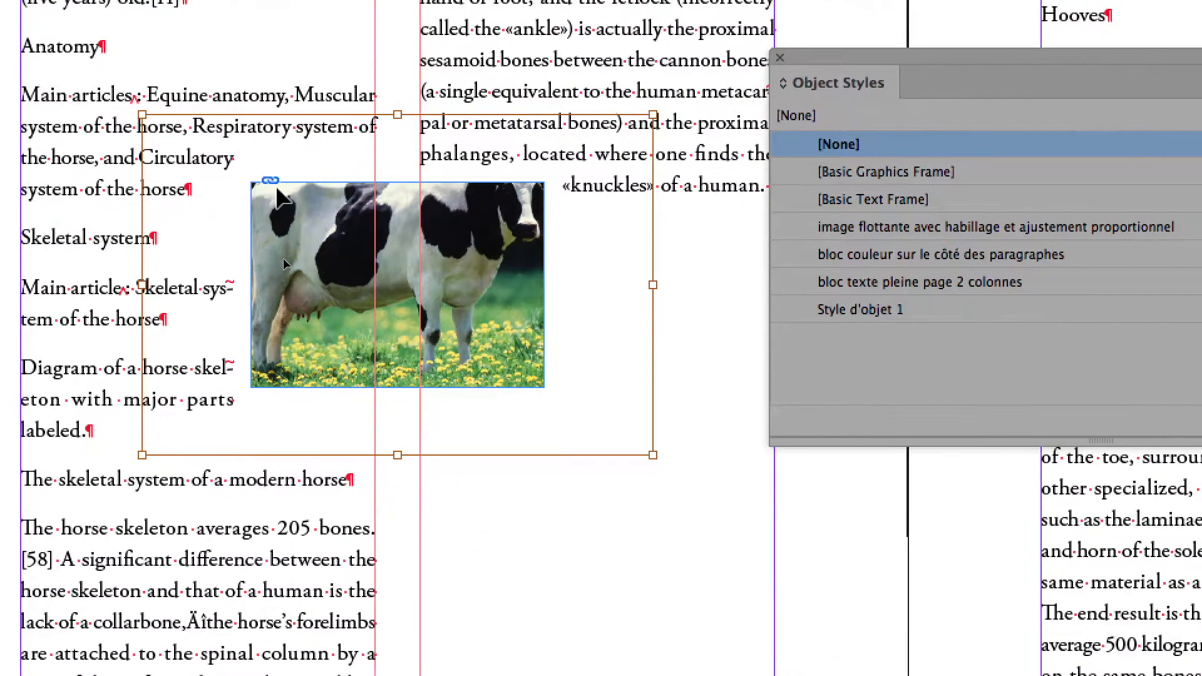
{"action": "mouse_move", "coordinate": [279, 199]}
{"action": "left_mouse_down"}
{"action": "mouse_move", "coordinate": [245, 249]}
{"action": "mouse_move", "coordinate": [270, 219]}
{"action": "left_mouse_up"}
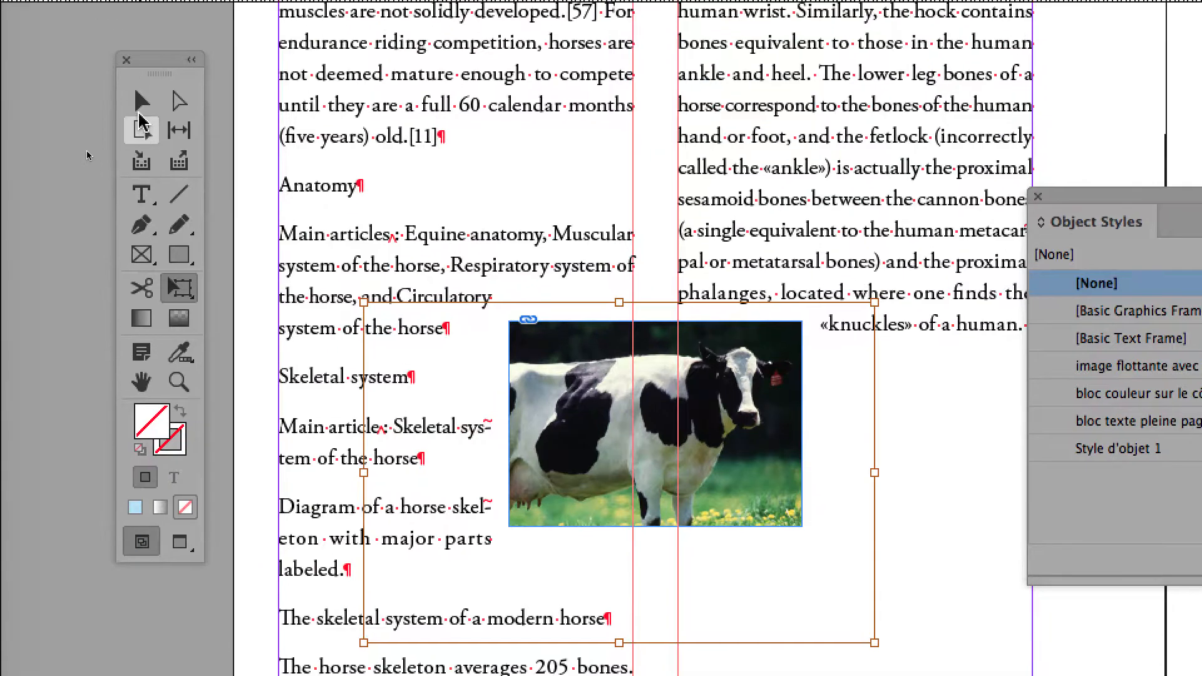
- Deselect the picture content and select the cow's frame to check its object style for an override
{"action": "left_click", "coordinate": [128, 69]}
{"action": "left_click", "coordinate": [68, 99]}
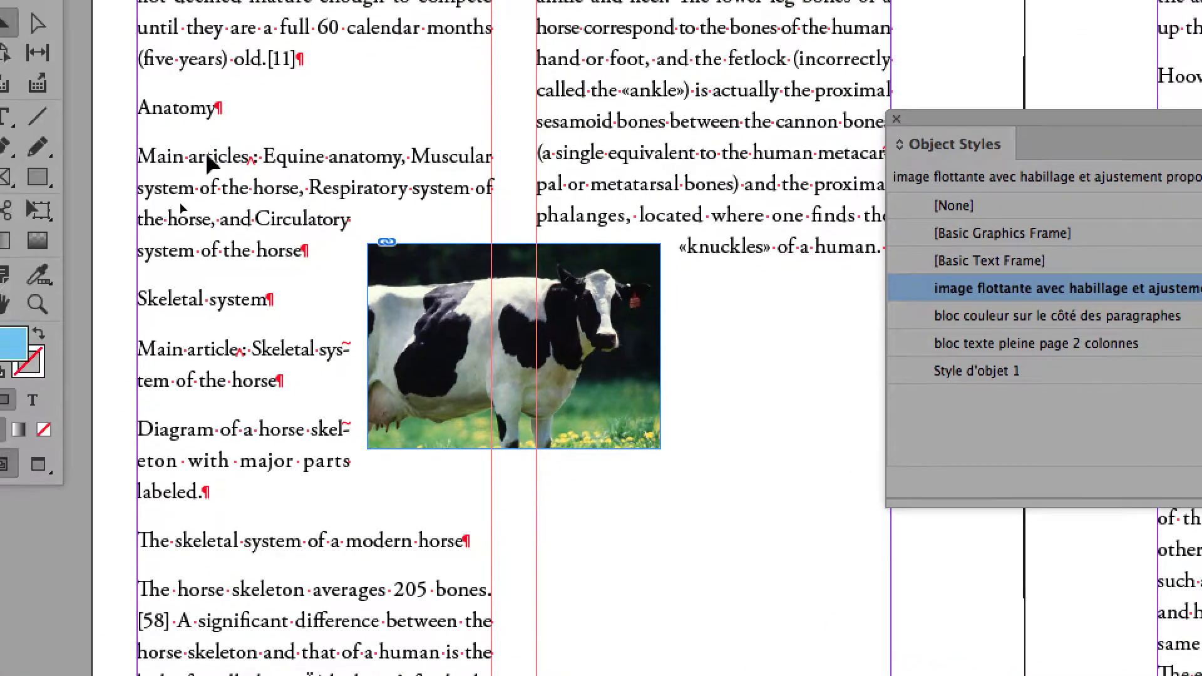
{"action": "left_click", "coordinate": [406, 285]}
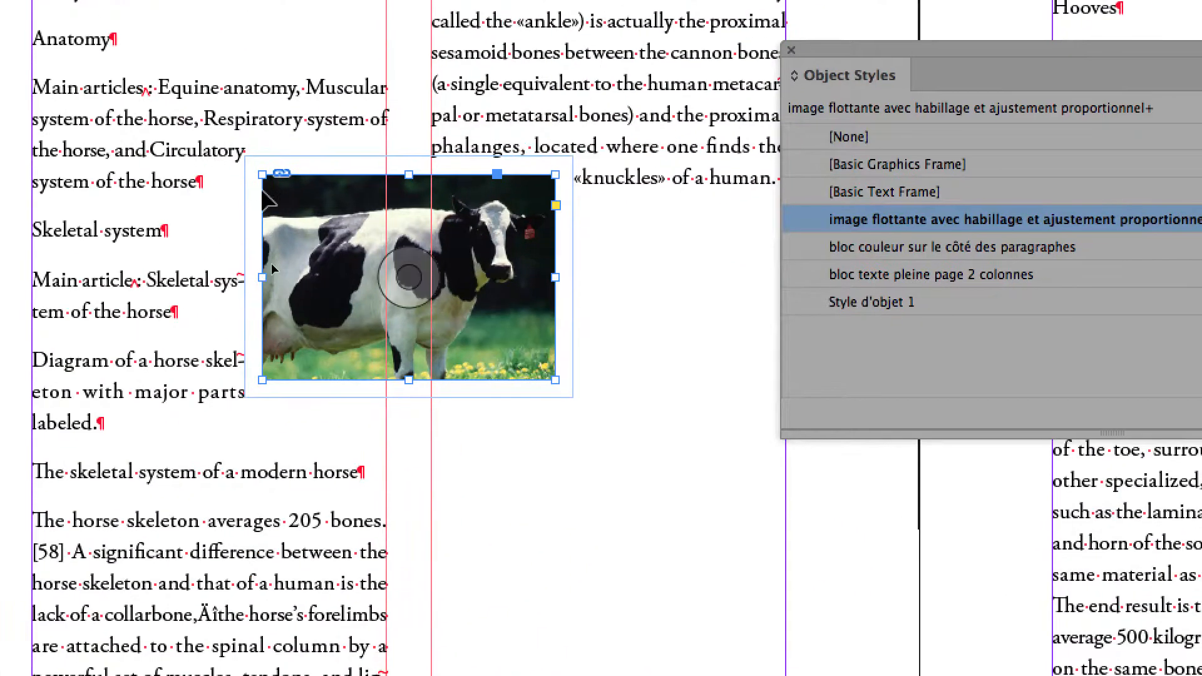
- Reset the cow's frame to [None] and reapply the style "image flottante avec habillage et ajustement proportionnel"
{"action": "left_click", "coordinate": [849, 137]}
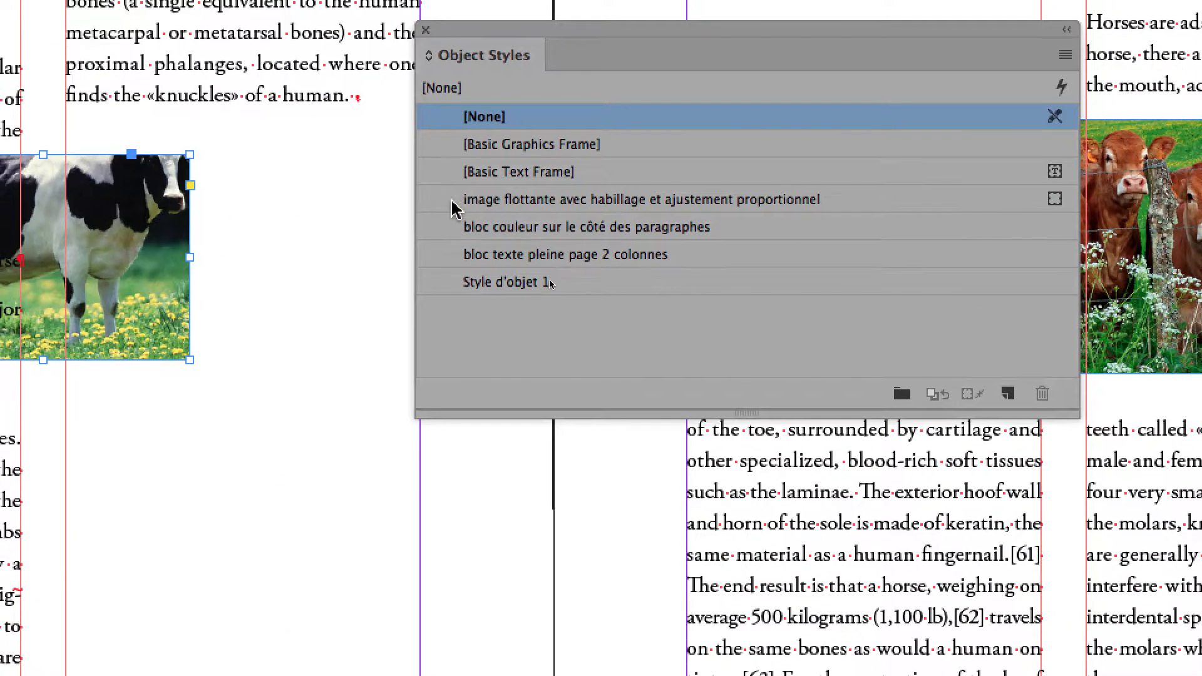
{"action": "left_click", "coordinate": [454, 201]}
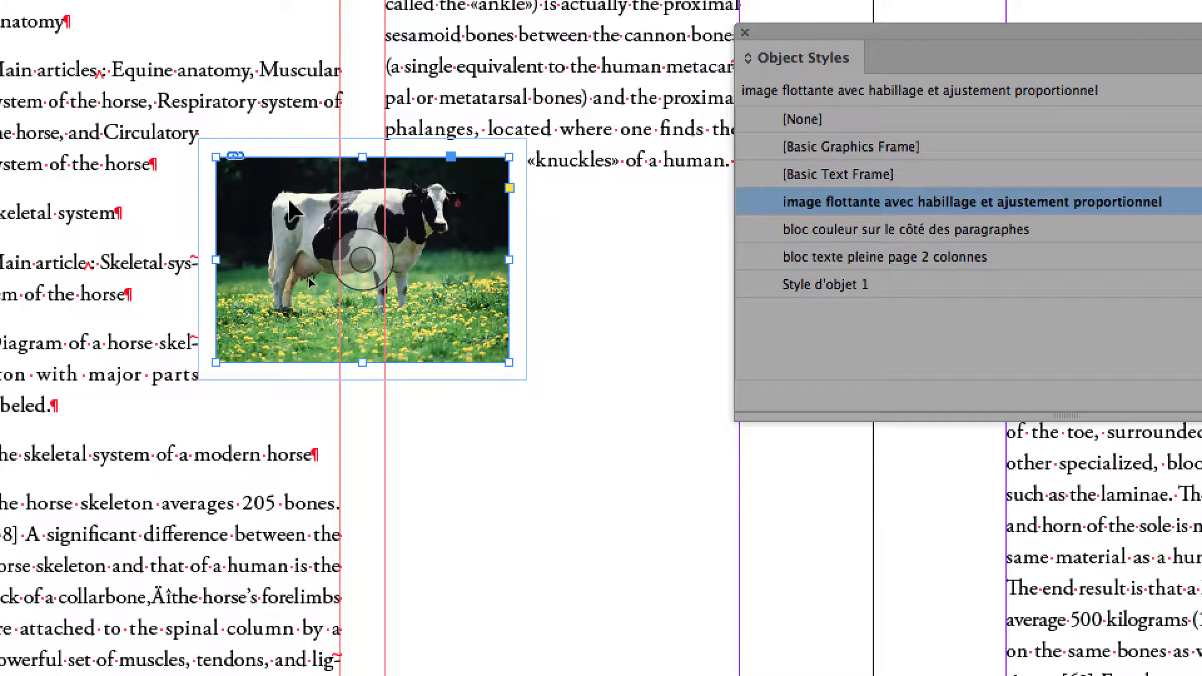
- Enlarge the cow picture inside its frame to about 144 x 96 mm and move it so the head and chest fill the frame
{"action": "double_click", "coordinate": [308, 277]}
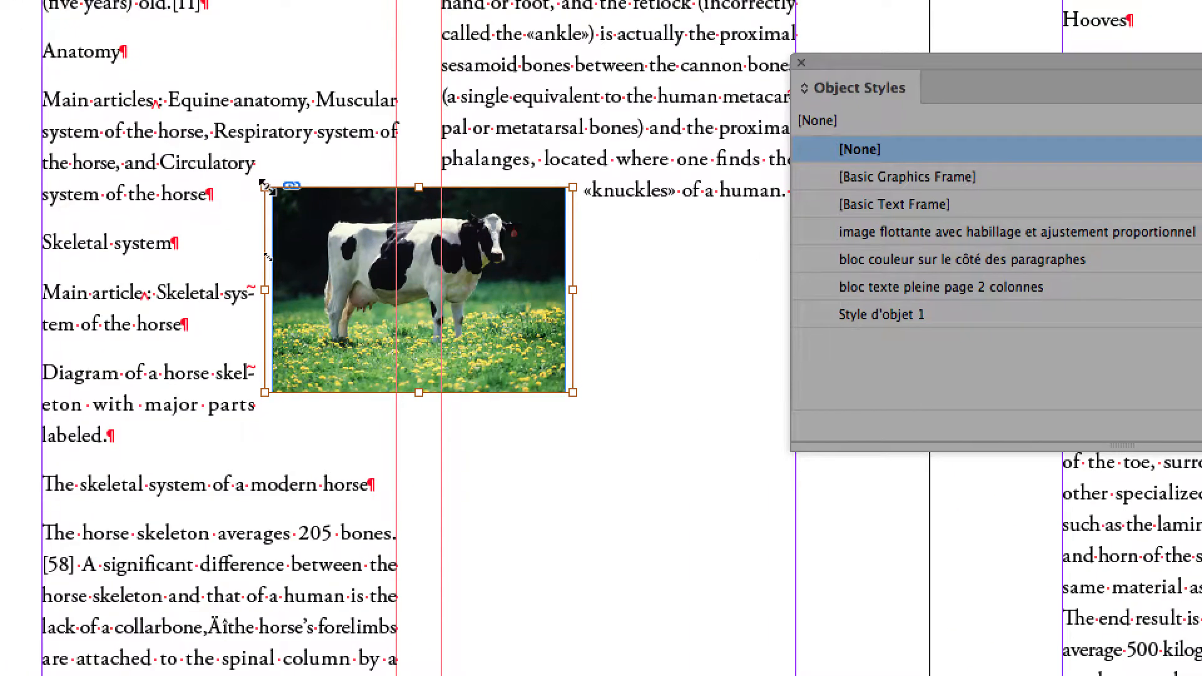
{"action": "left_click_drag", "start_coordinate": [266, 187], "coordinate": [199, 160]}
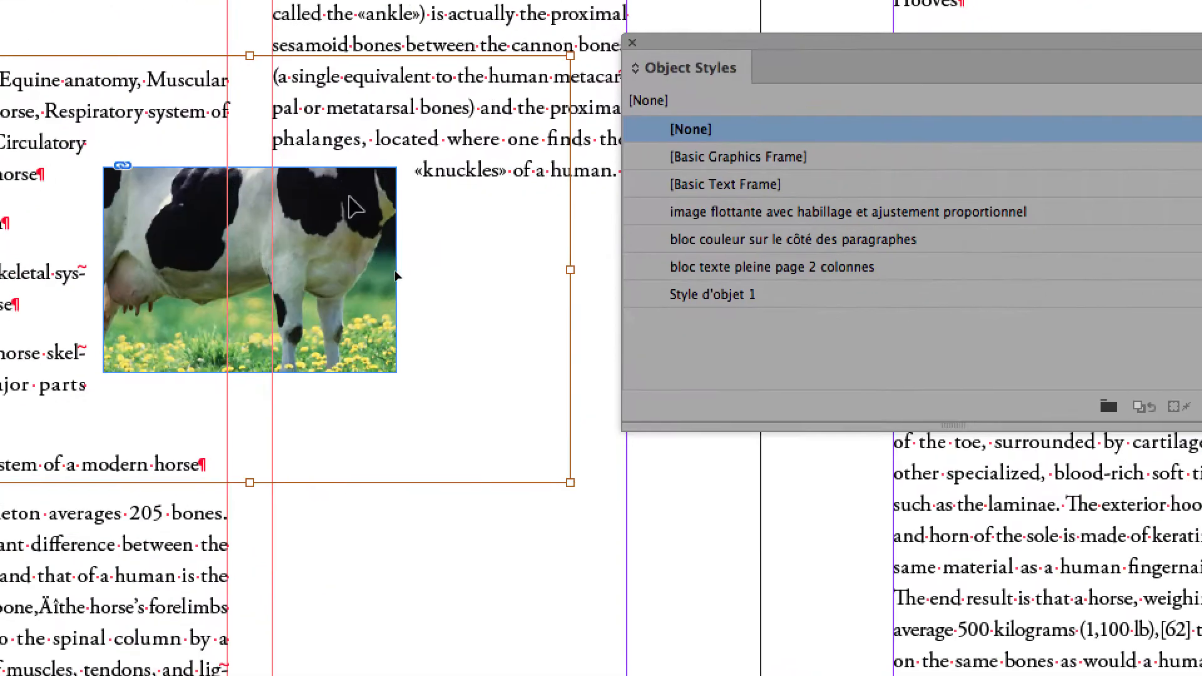
{"action": "left_click_drag", "start_coordinate": [349, 195], "coordinate": [291, 271]}
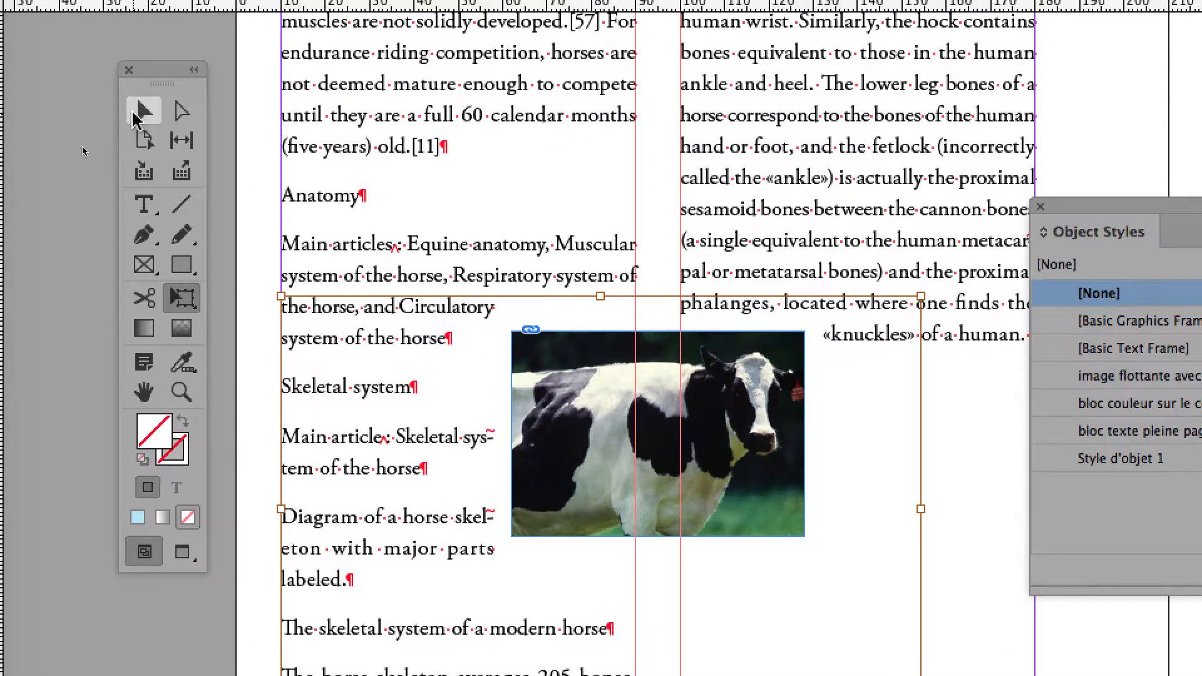
- Select the cow's frame to check its object style for an override, and select the picture content inside it to compare
{"action": "left_click", "coordinate": [139, 114]}
{"action": "left_click", "coordinate": [117, 122]}
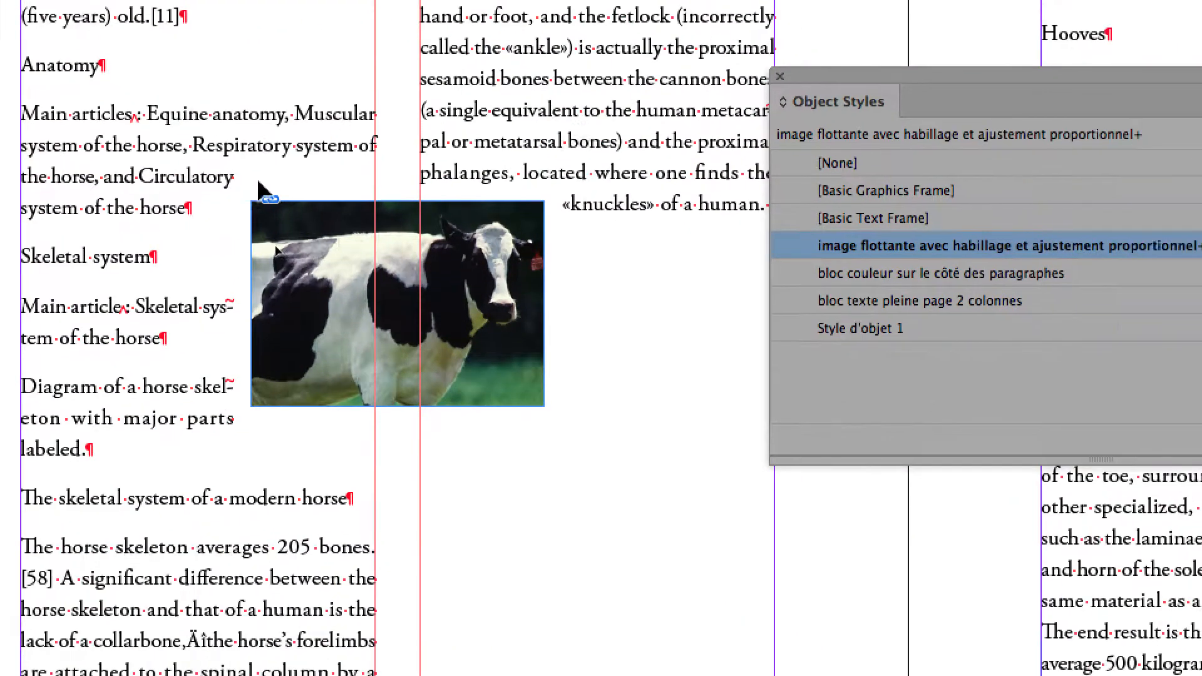
{"action": "left_click", "coordinate": [535, 338]}
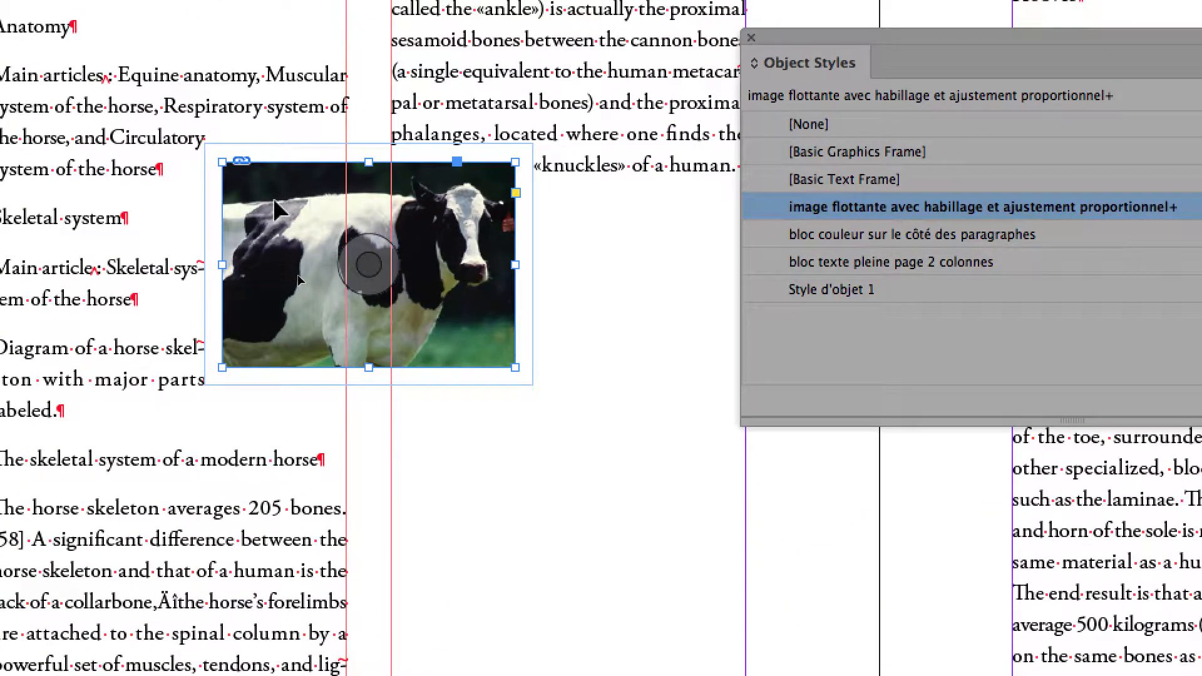
{"action": "double_click", "coordinate": [274, 200]}
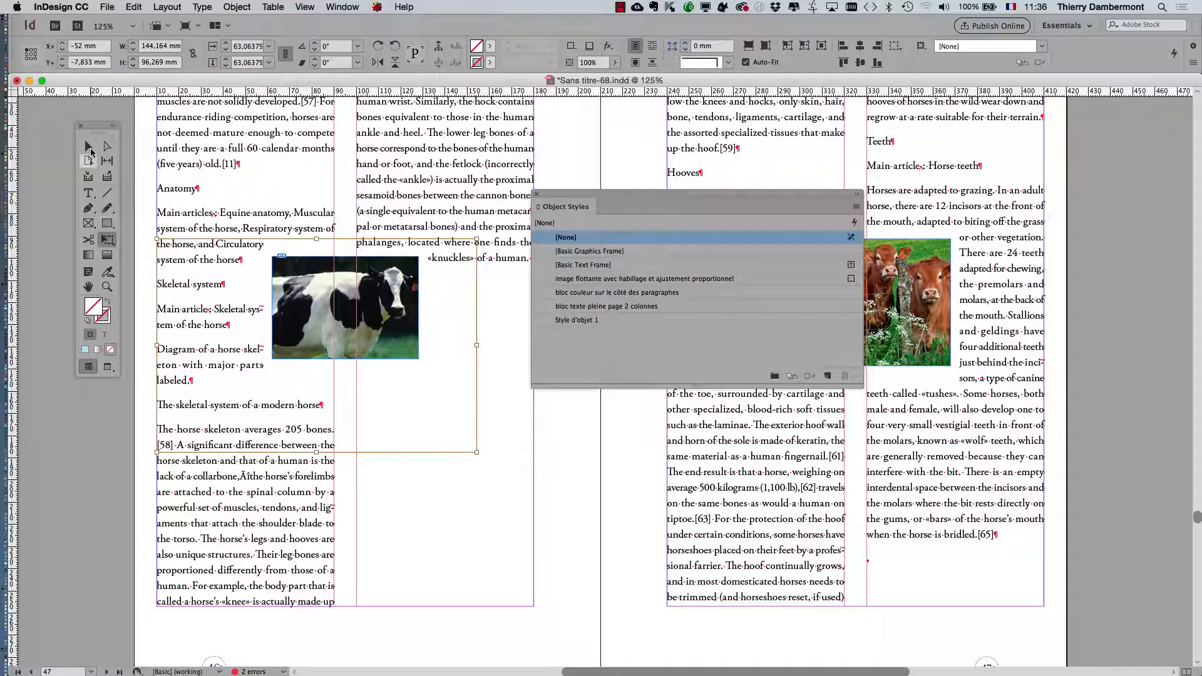
{"action": "left_click", "coordinate": [88, 146]}
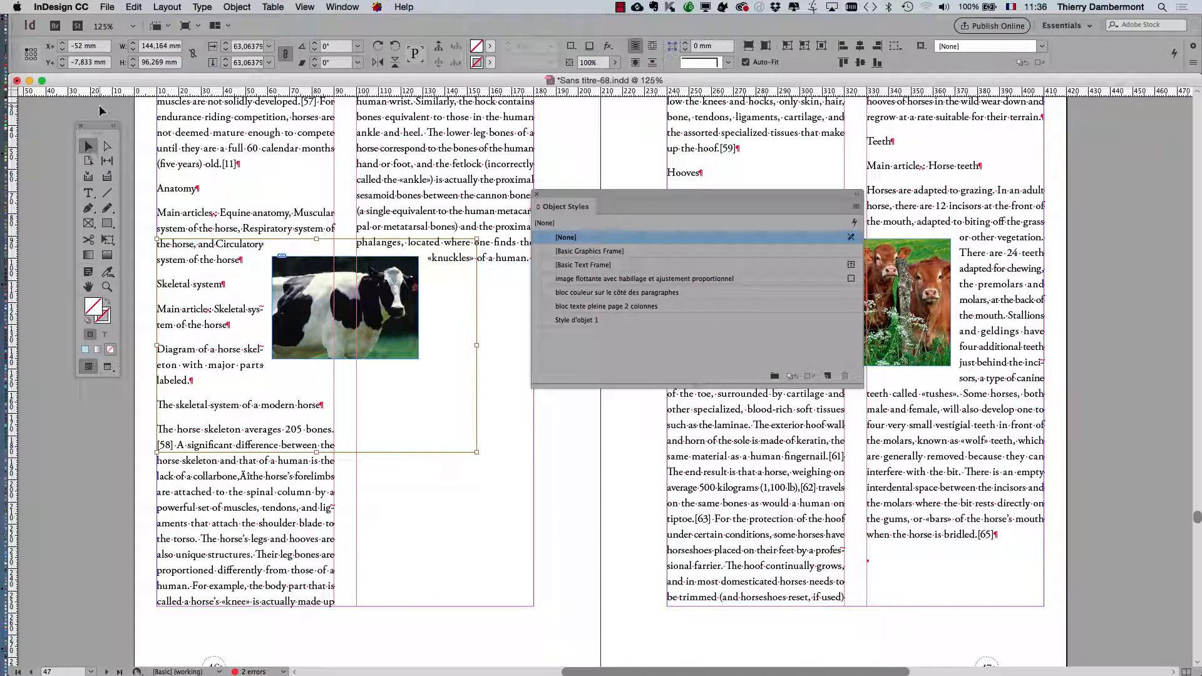